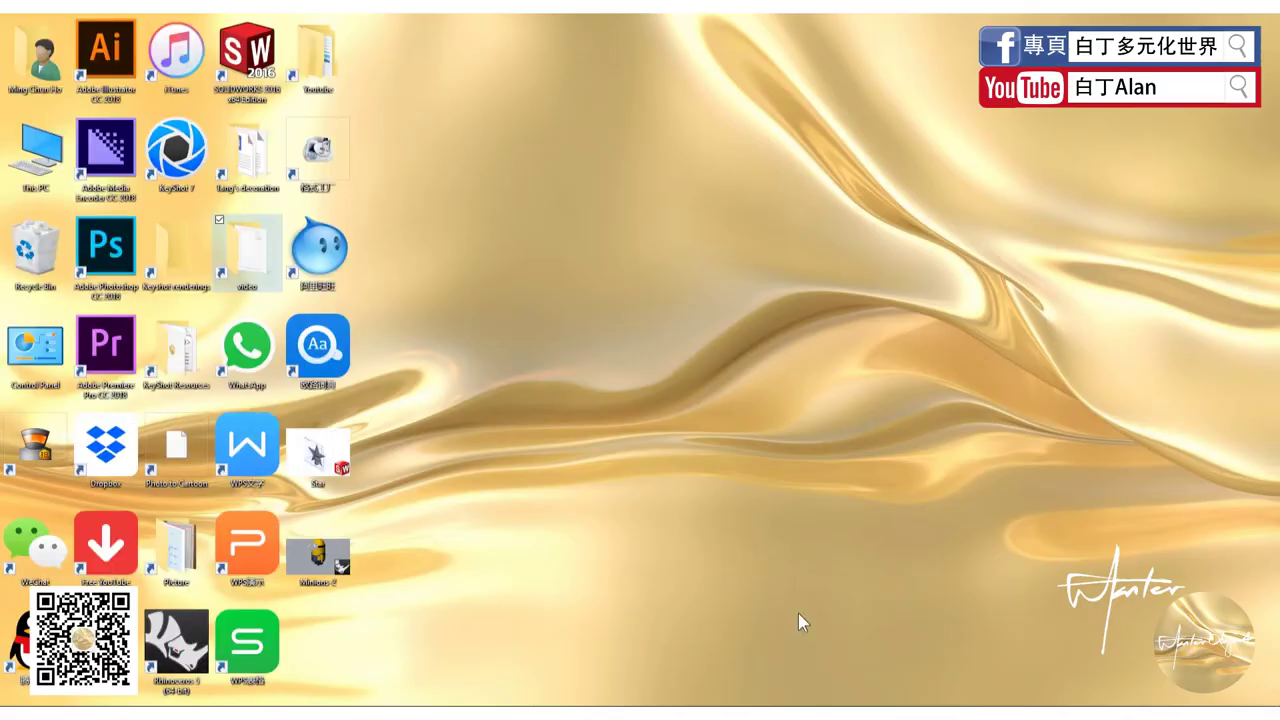
Drag the Star part file from the desktop into SOLIDWORKS 2016 to load it
click(340, 463)
mouse_move(338, 458)
mouse_down()
mouse_move(522, 437)
mouse_move(430, 590)
mouse_up()
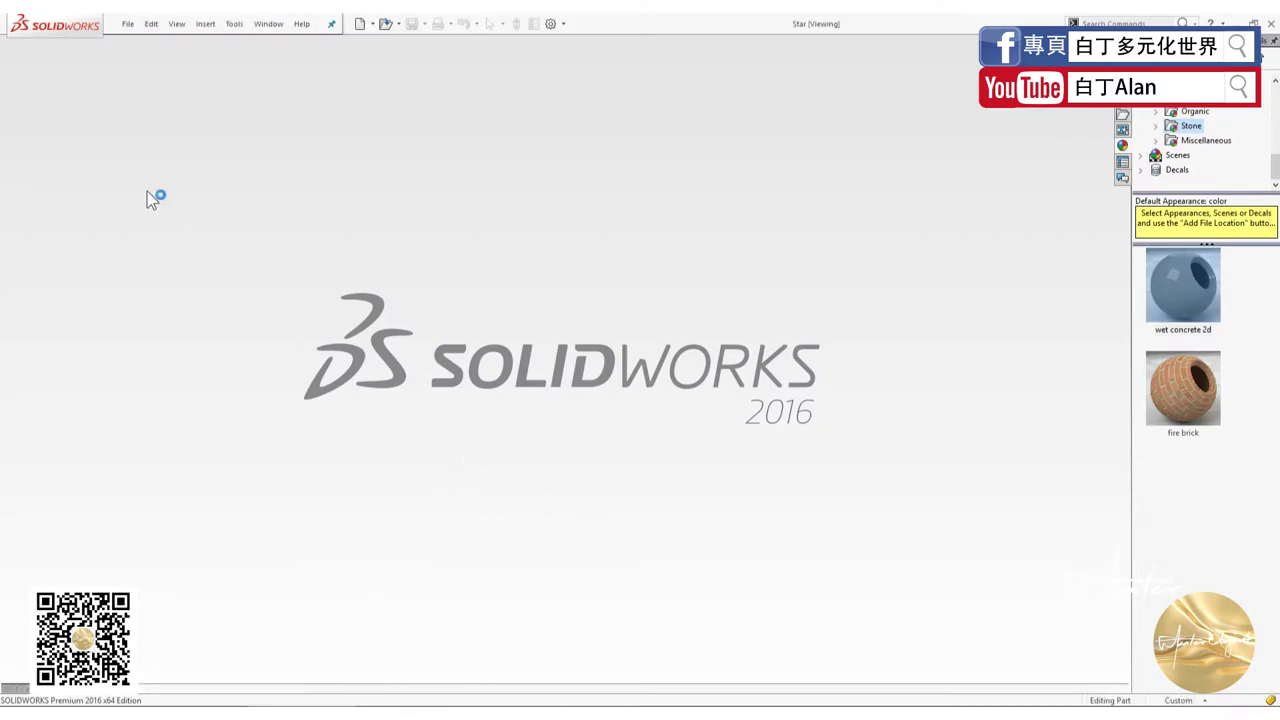
scroll(637, 296, up, 3)
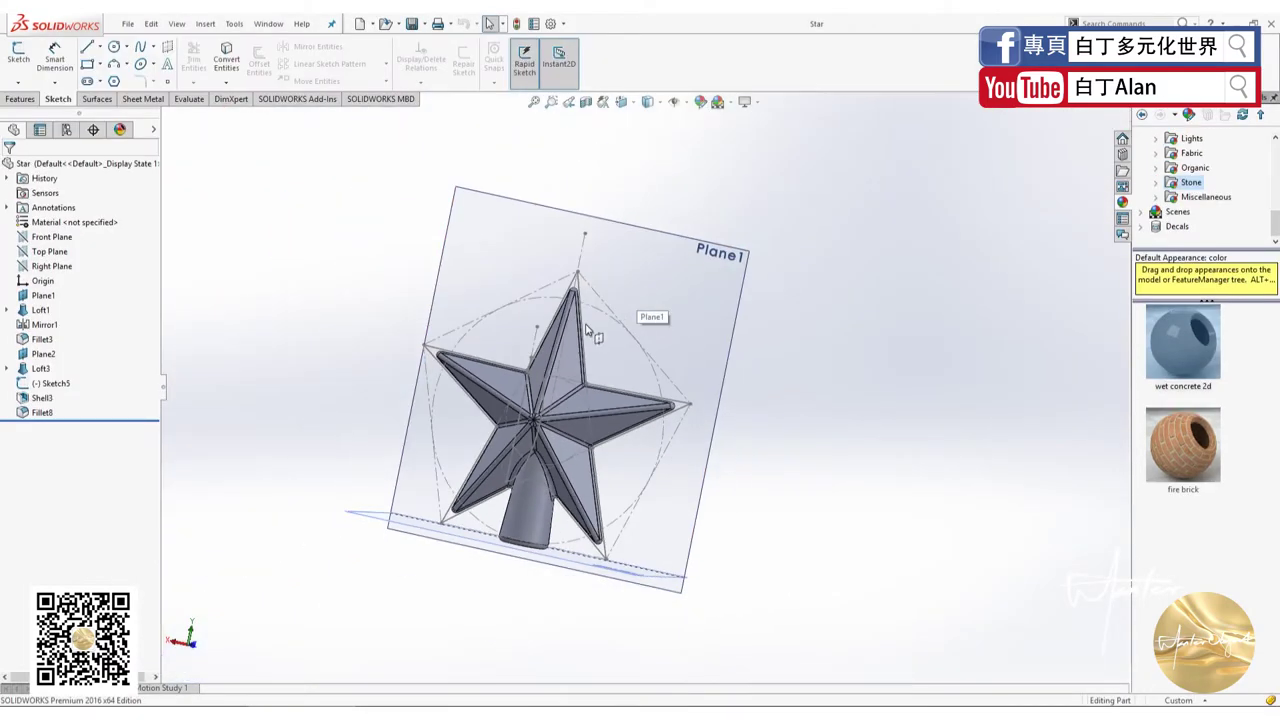
mouse_move(643, 320)
middle_down()
mouse_move(455, 410)
mouse_move(591, 311)
mouse_move(475, 278)
middle_up()
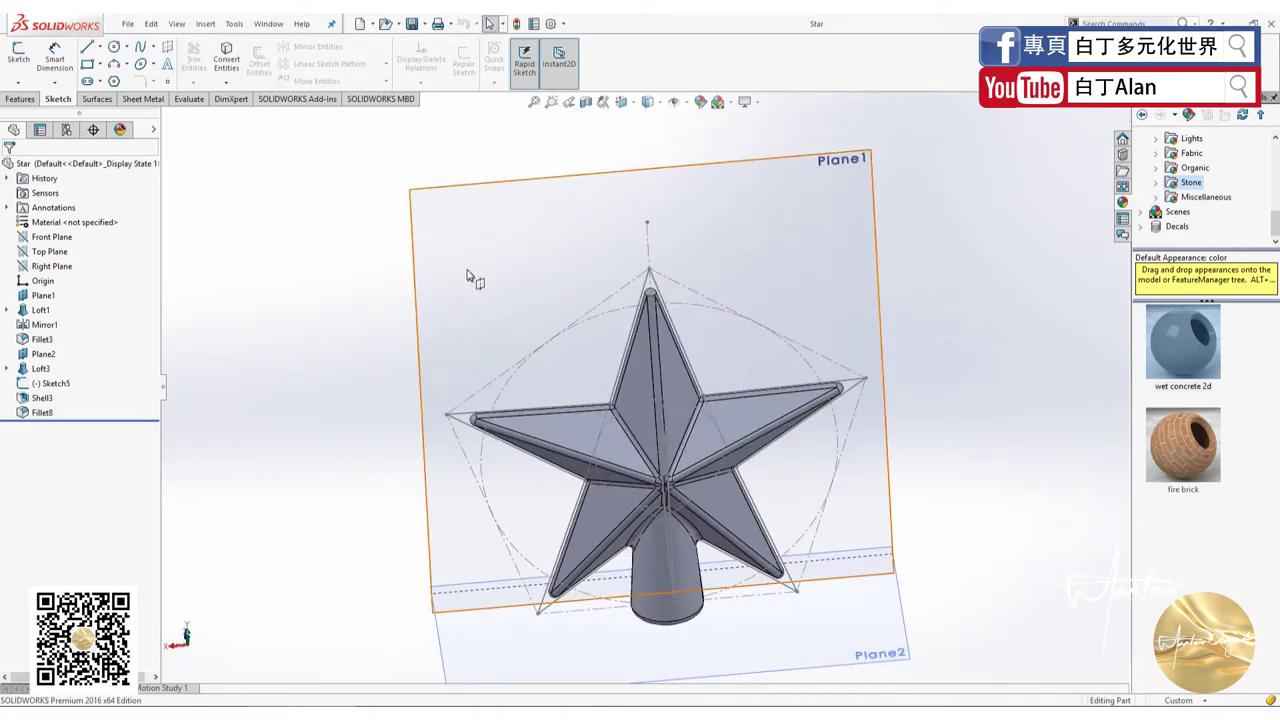
click(559, 437)
click(278, 302)
drag(218, 192, 977, 690)
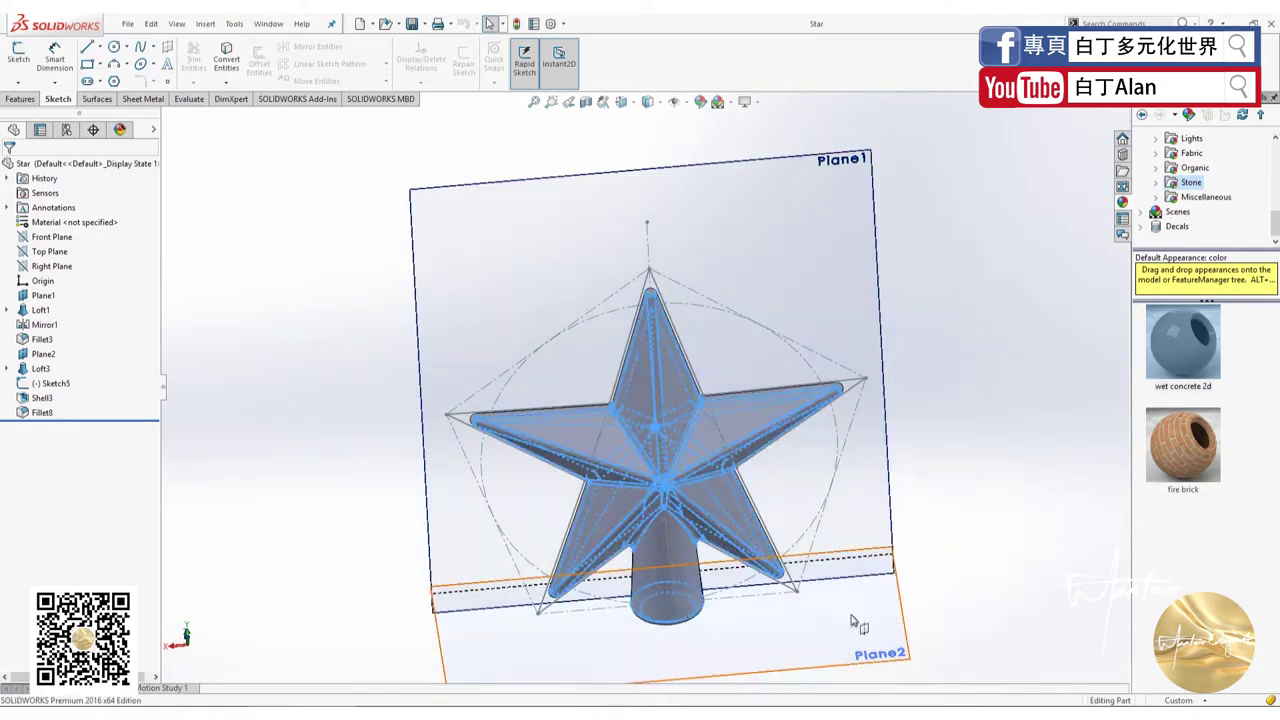
mouse_move(860, 625)
middle_down()
mouse_move(955, 519)
mouse_move(840, 534)
middle_up()
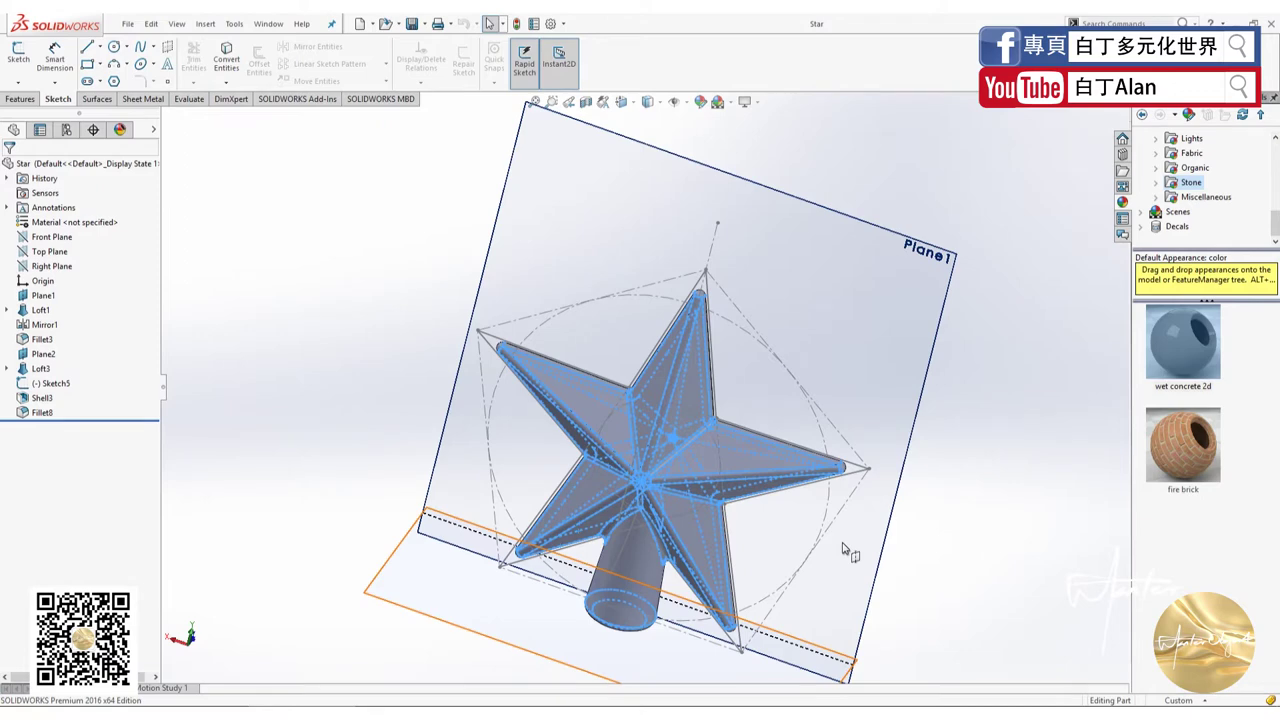
middle_drag(843, 548, 800, 447)
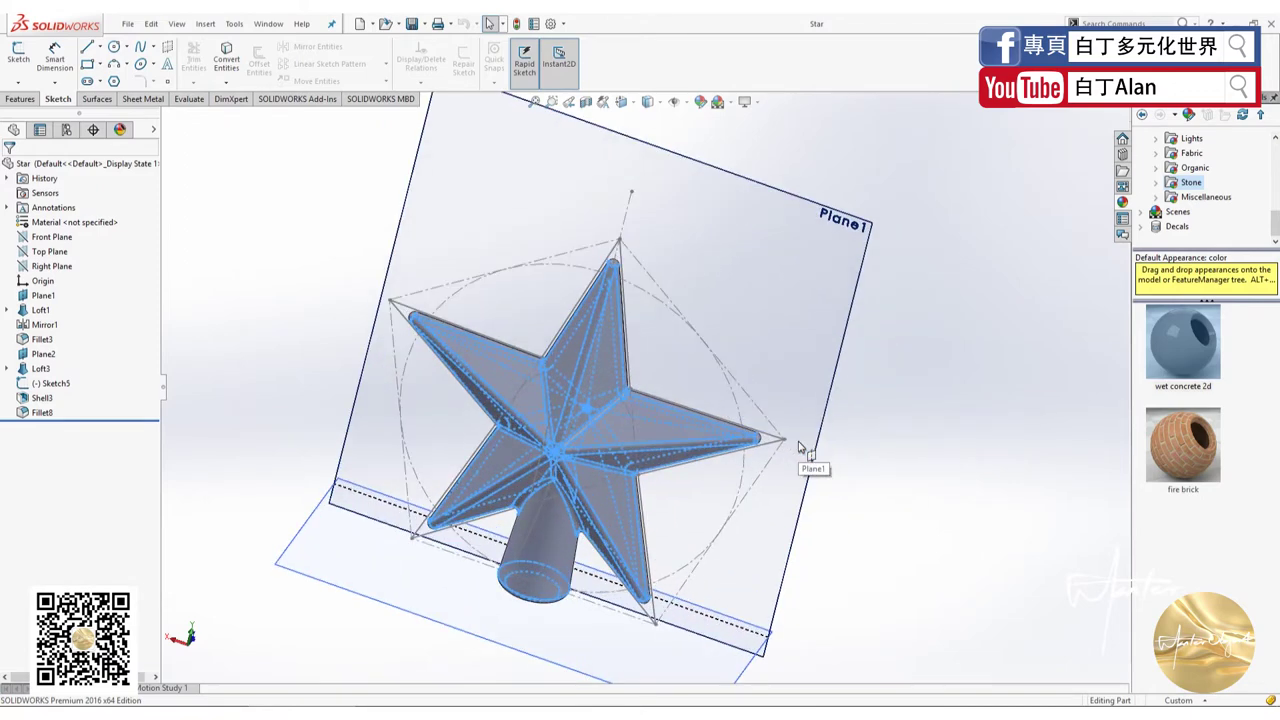
key(ctrl+1)
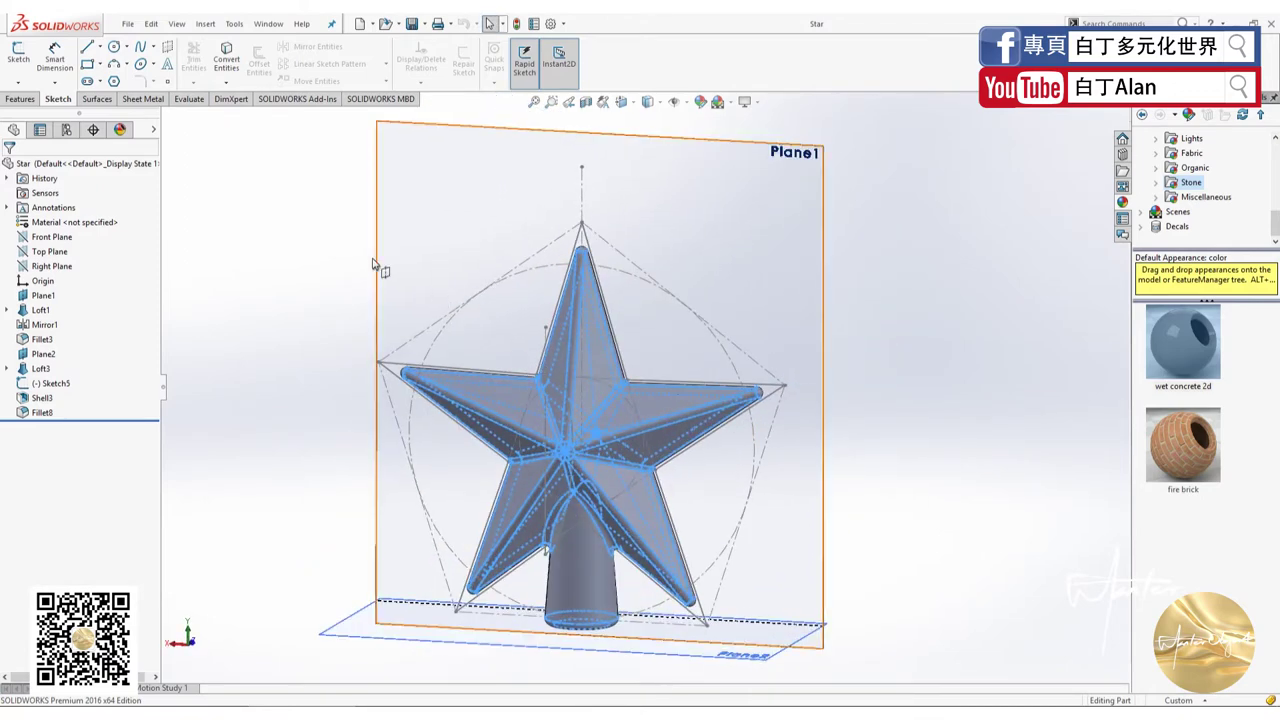
drag(271, 226, 867, 624)
click(631, 402)
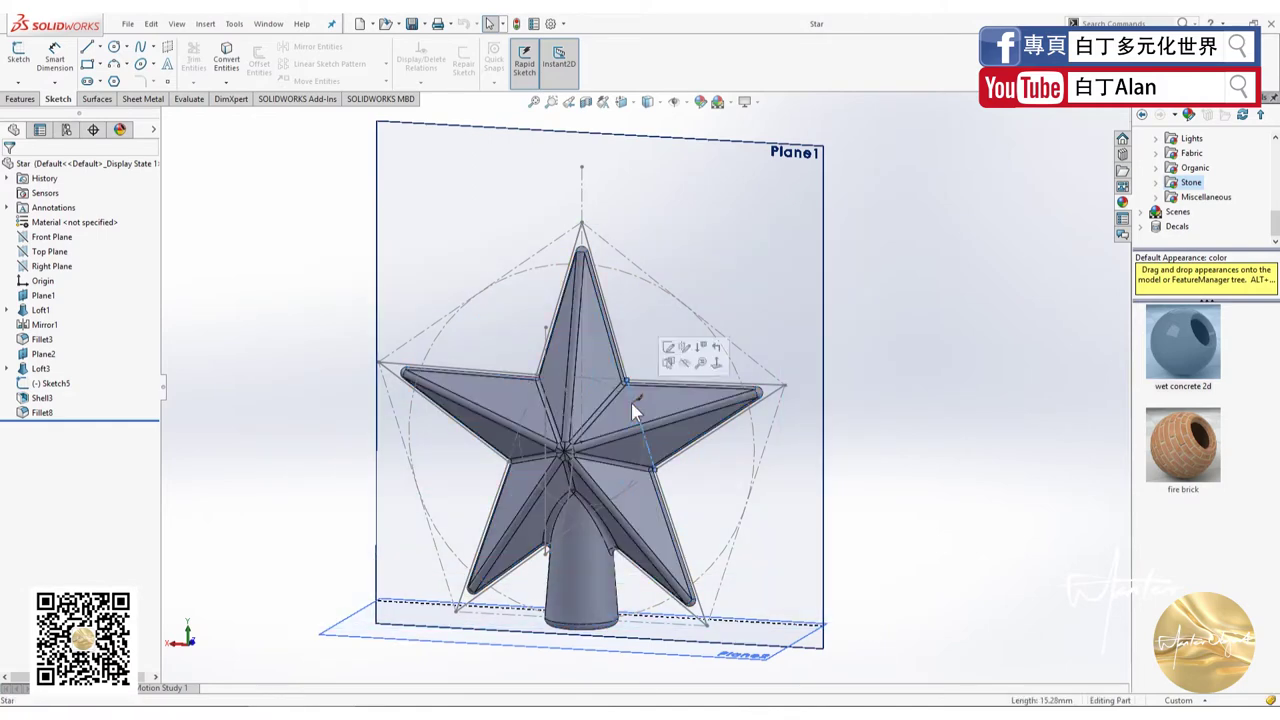
click(662, 401)
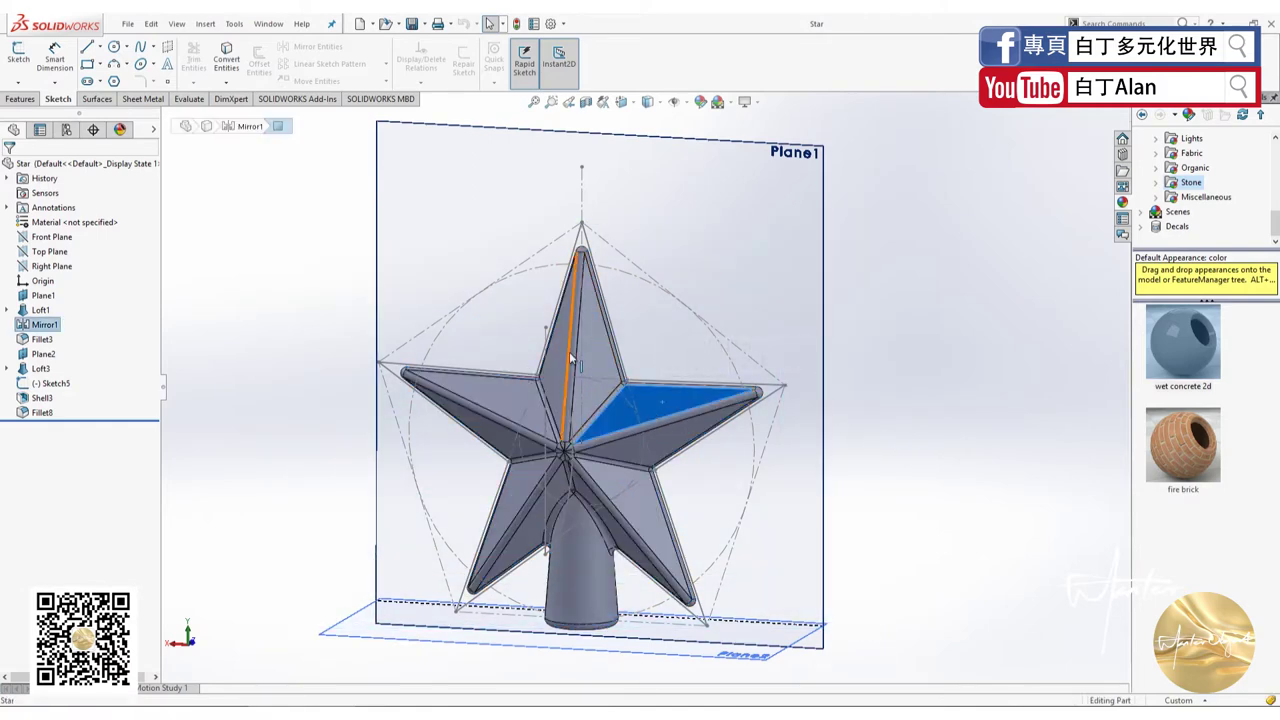
click(573, 351)
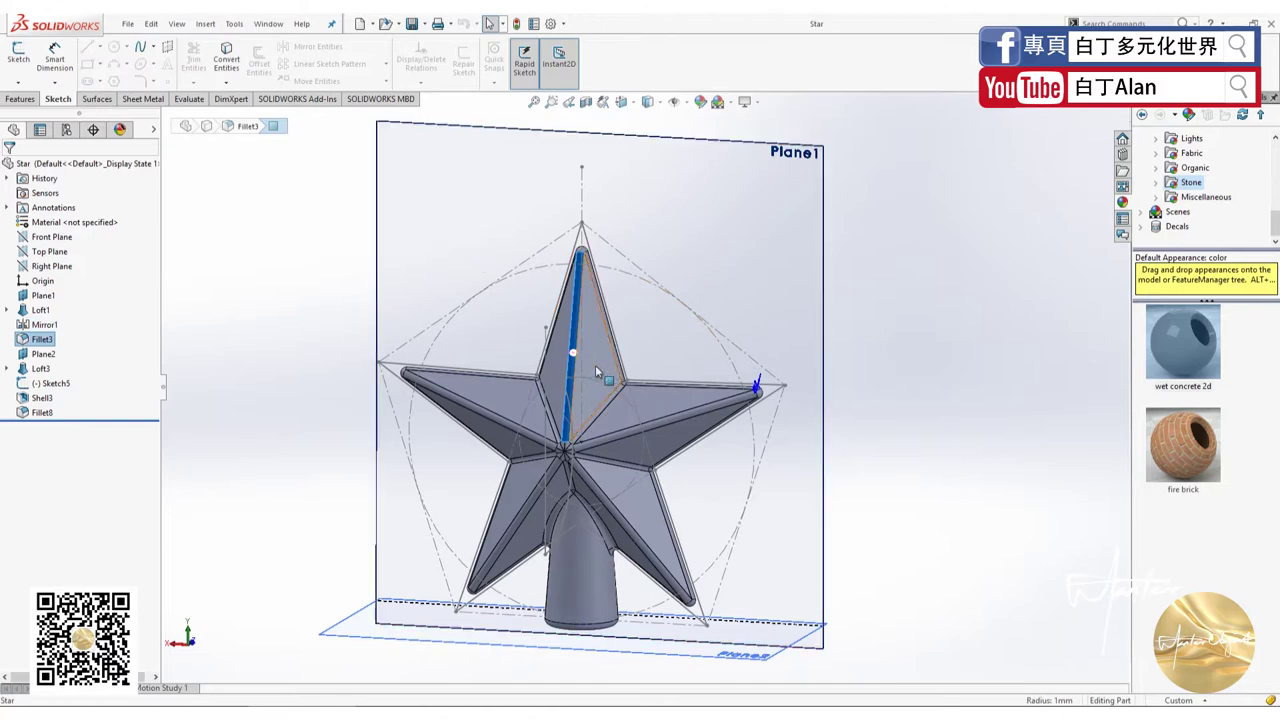
scroll(595, 365, down, 3)
scroll(642, 390, up, 2)
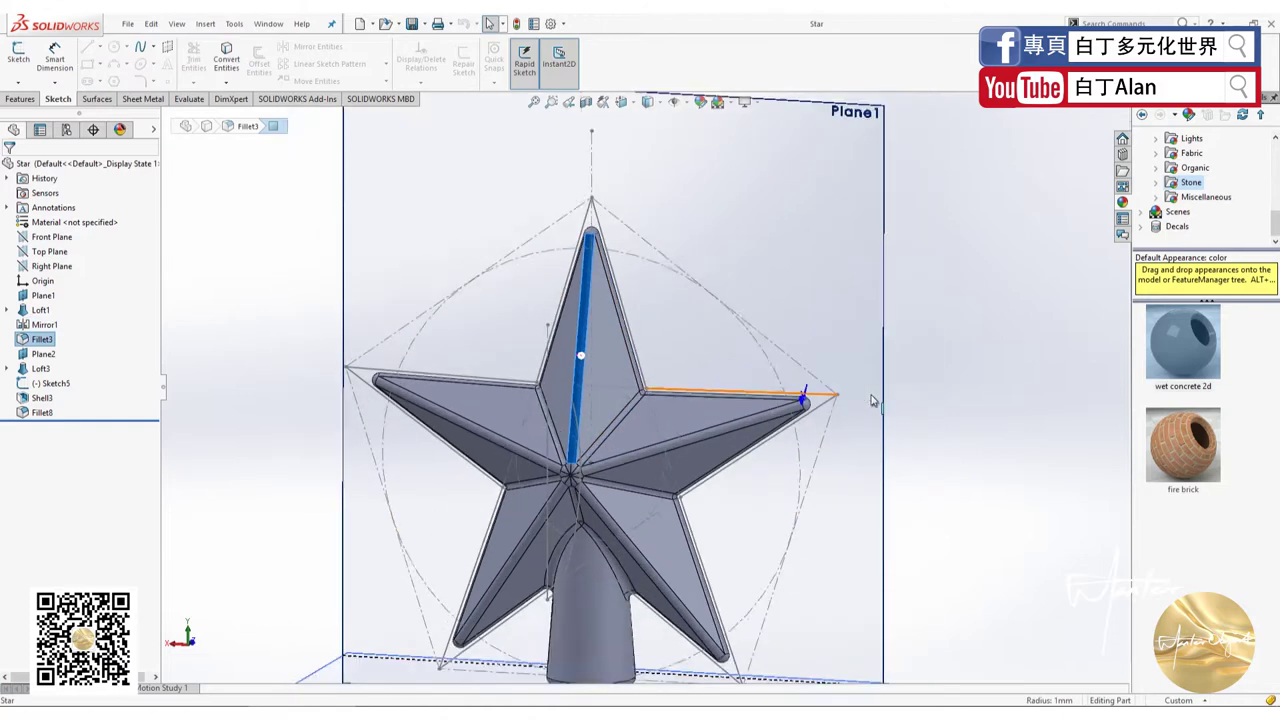
click(872, 402)
scroll(475, 457, down, 1)
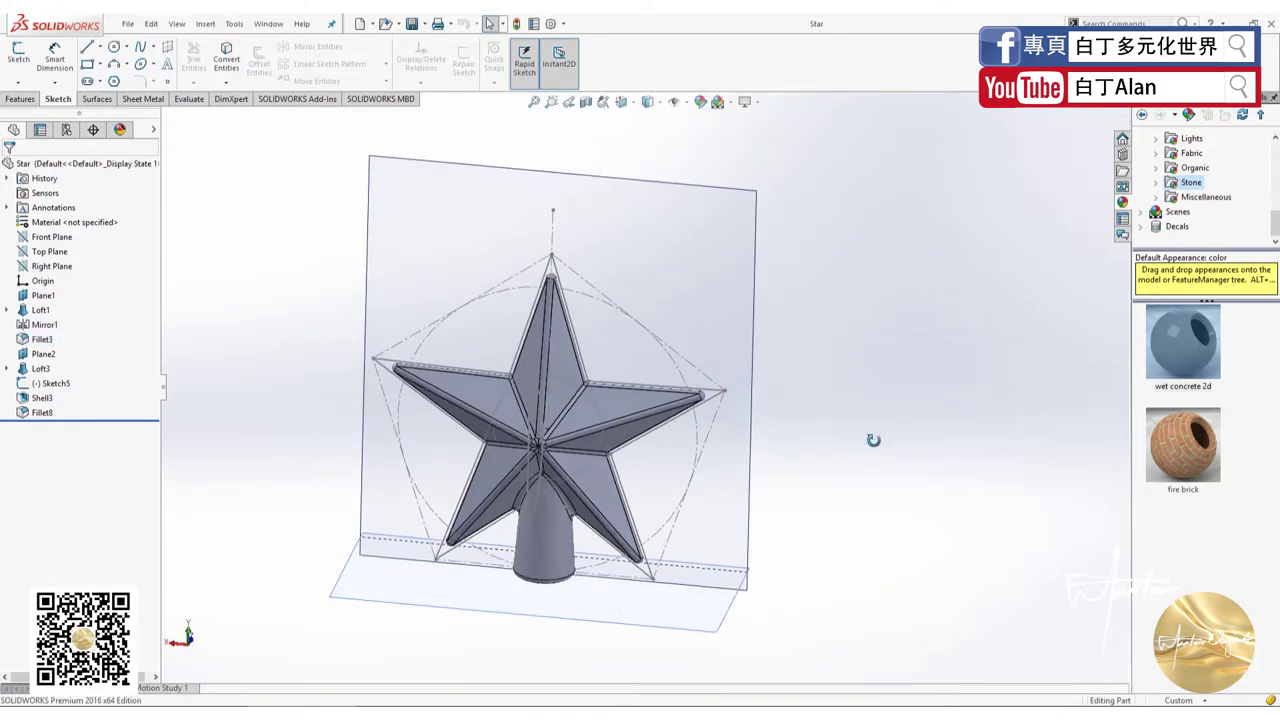
scroll(475, 457, down, 2)
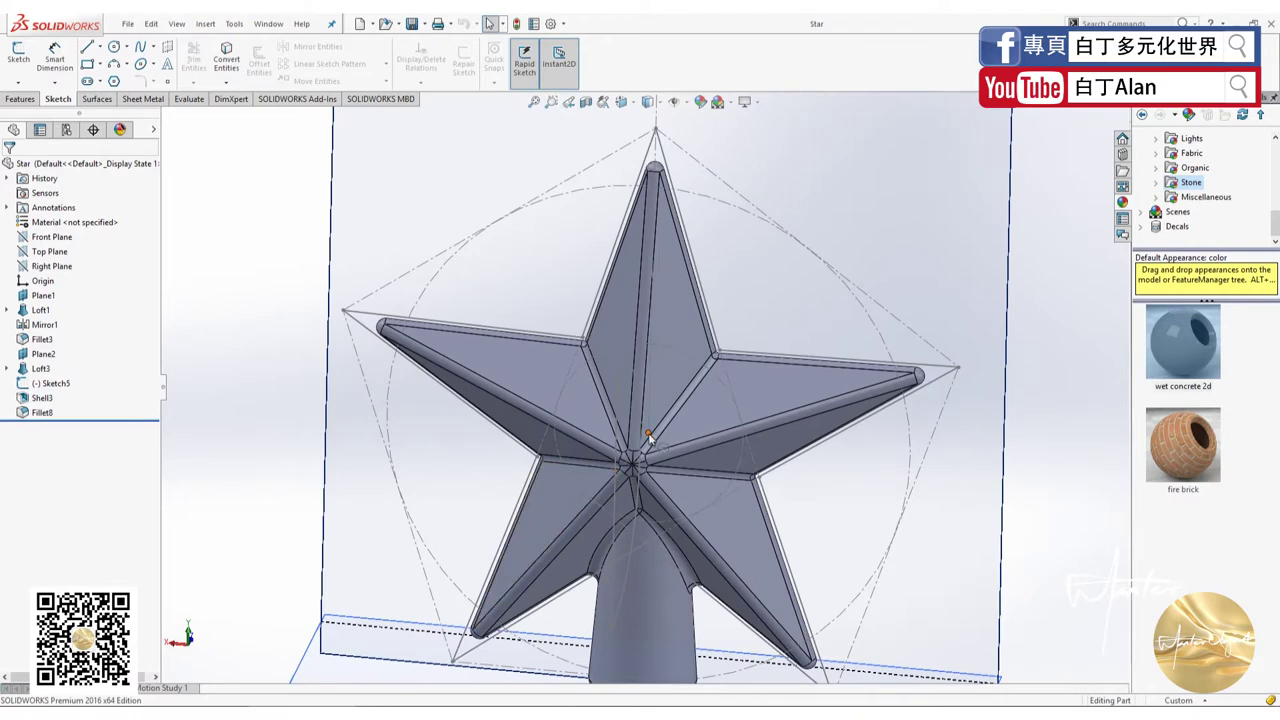
scroll(649, 436, up, 2)
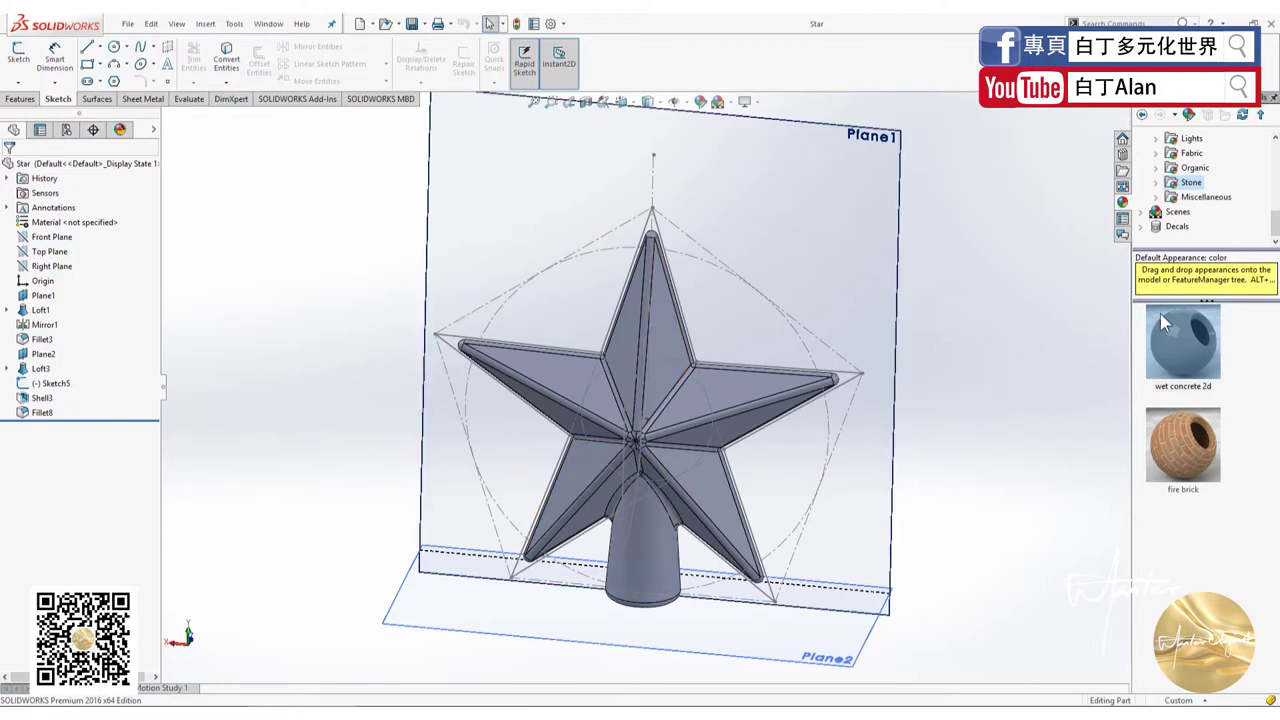
scroll(1213, 162, up, 5)
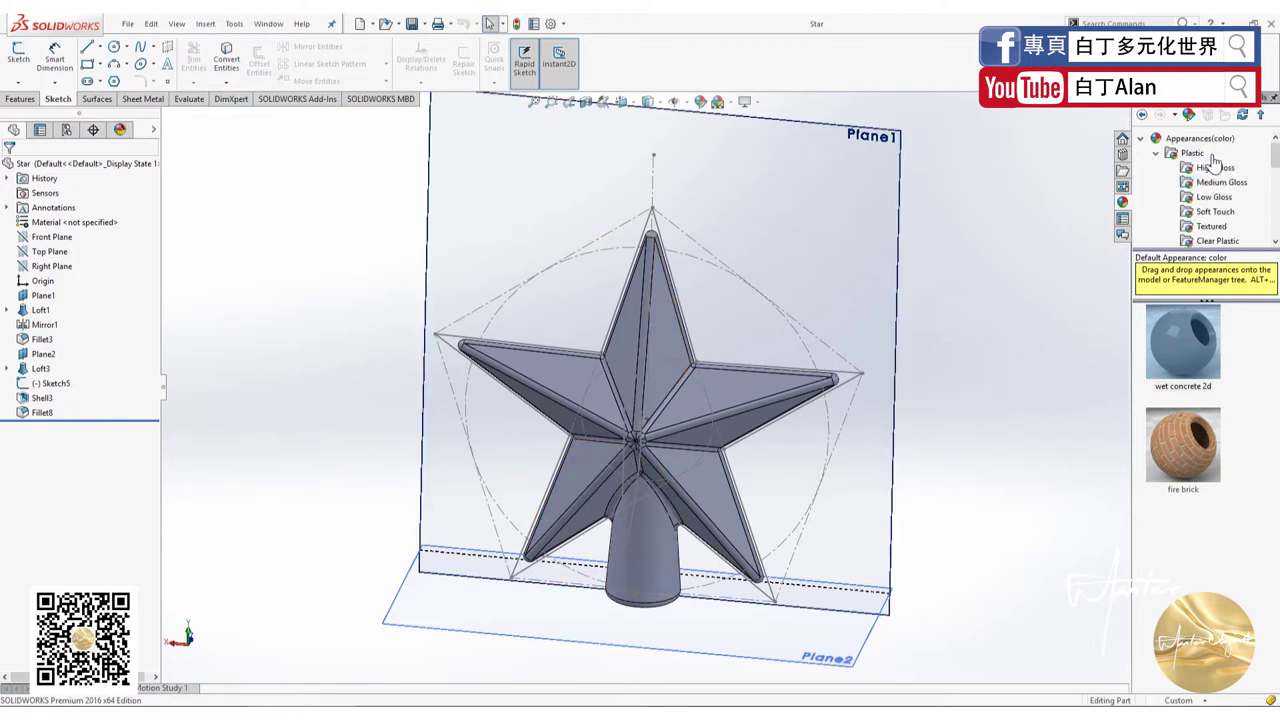
Apply the clear glass appearance from the Glass category to the entire Star part
click(700, 104)
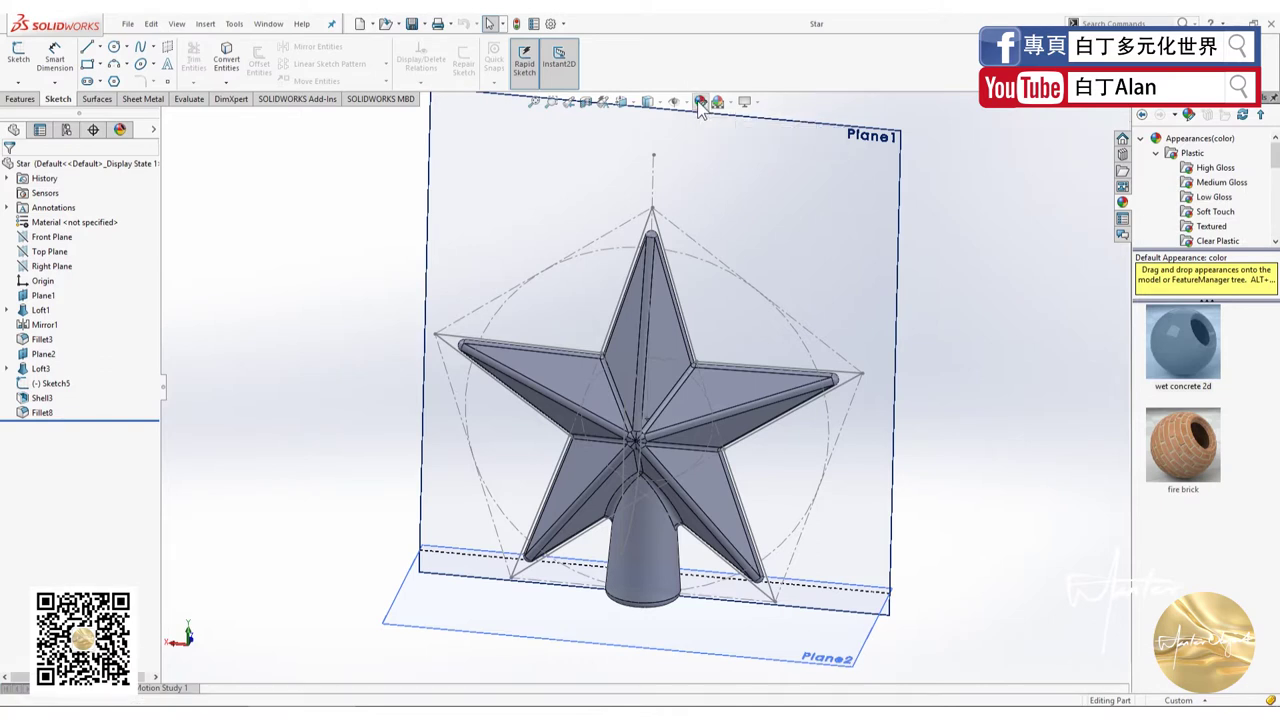
click(1156, 154)
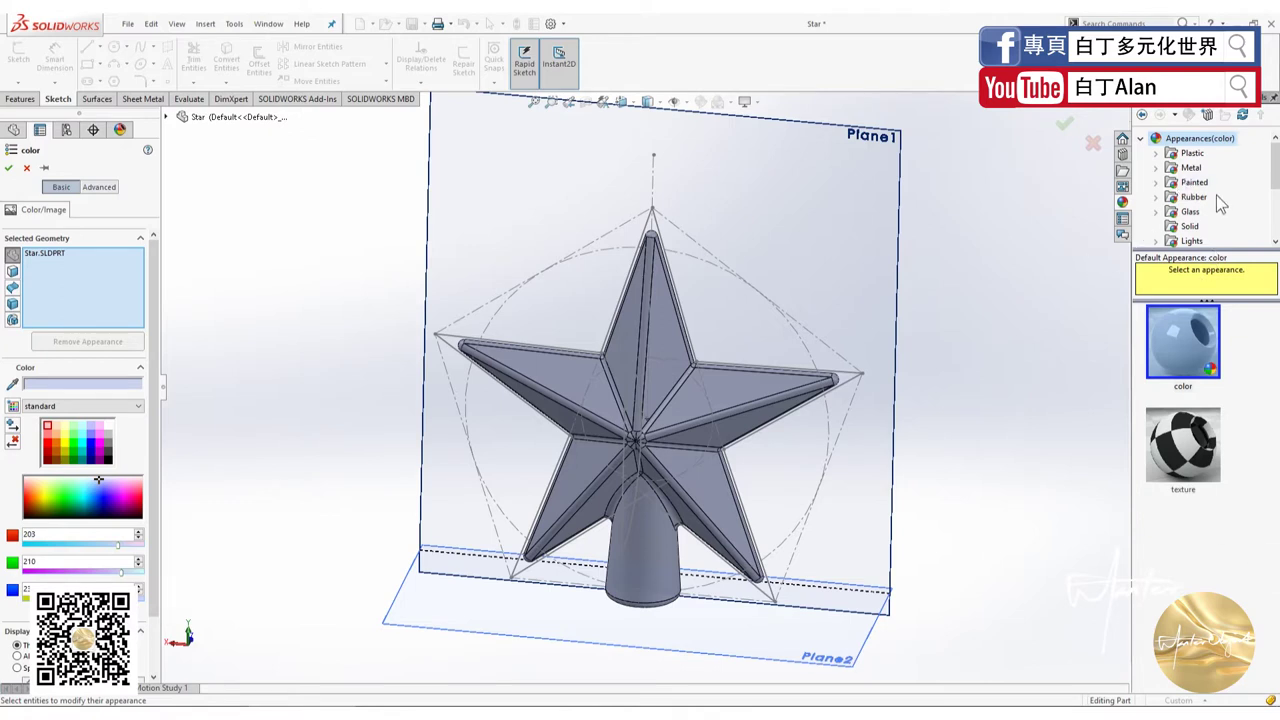
scroll(1220, 204, down, 2)
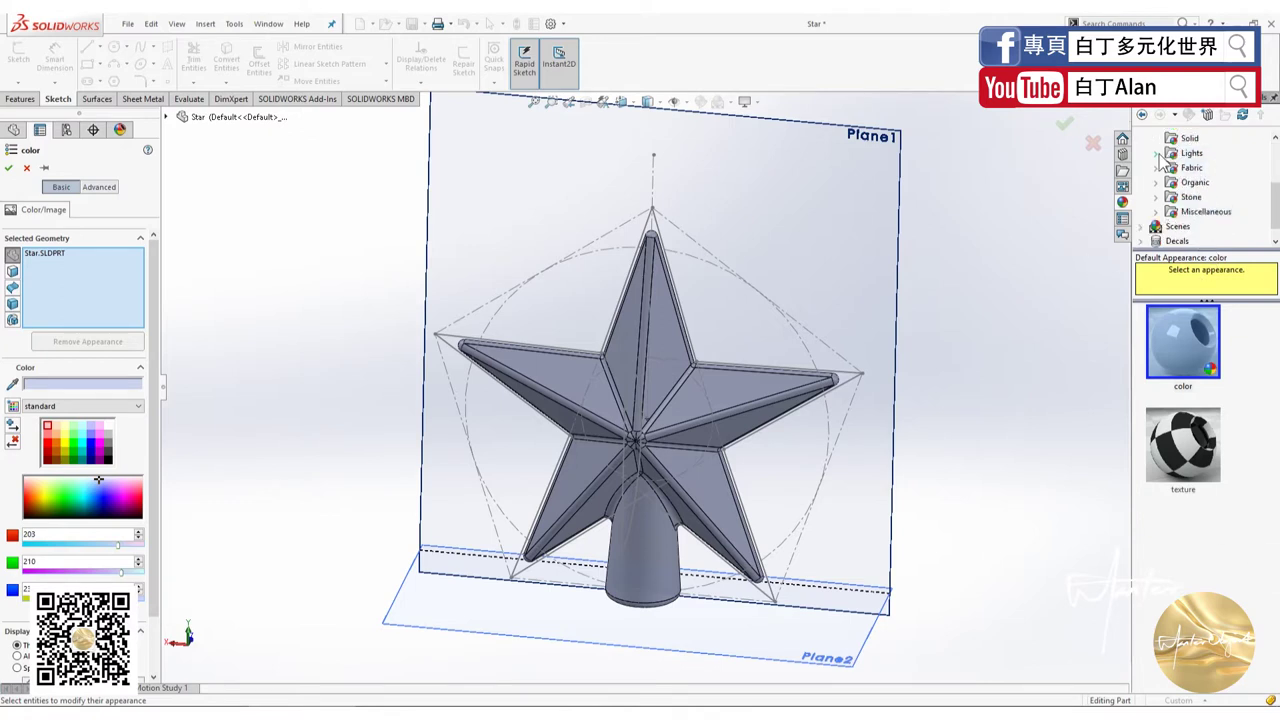
scroll(1164, 194, up, 2)
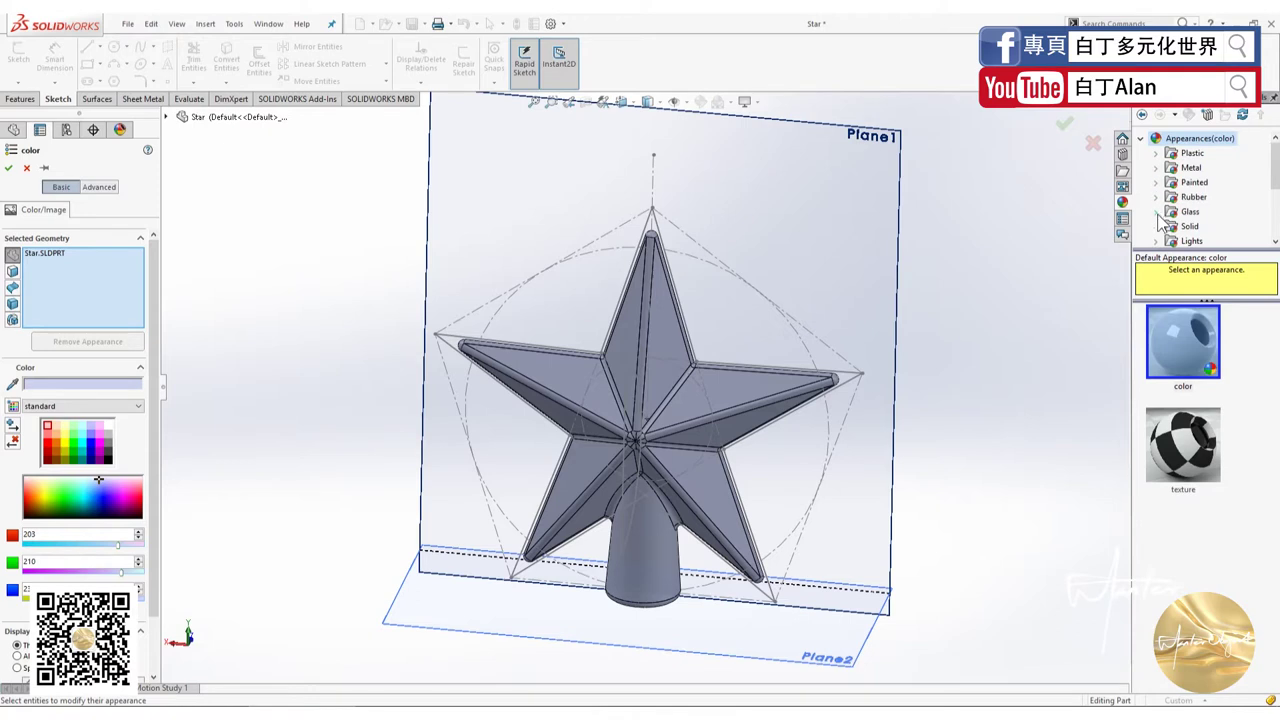
click(1157, 211)
click(1190, 182)
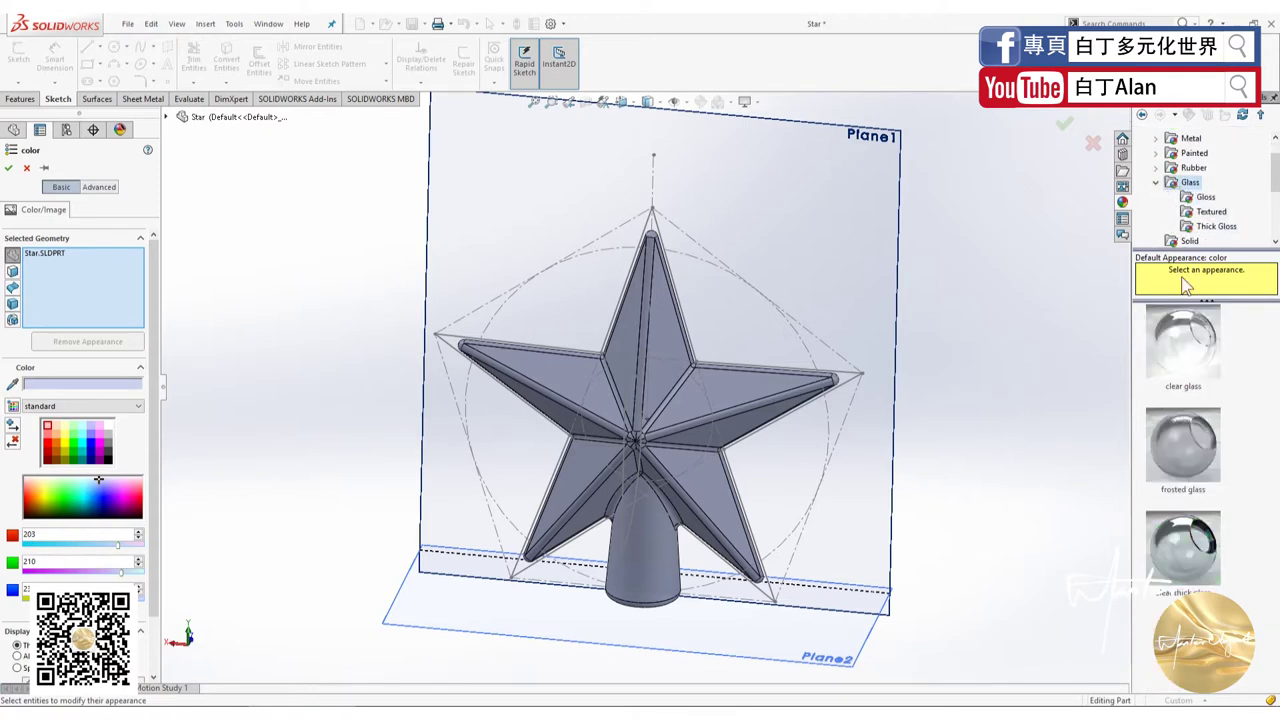
drag(1183, 340, 705, 410)
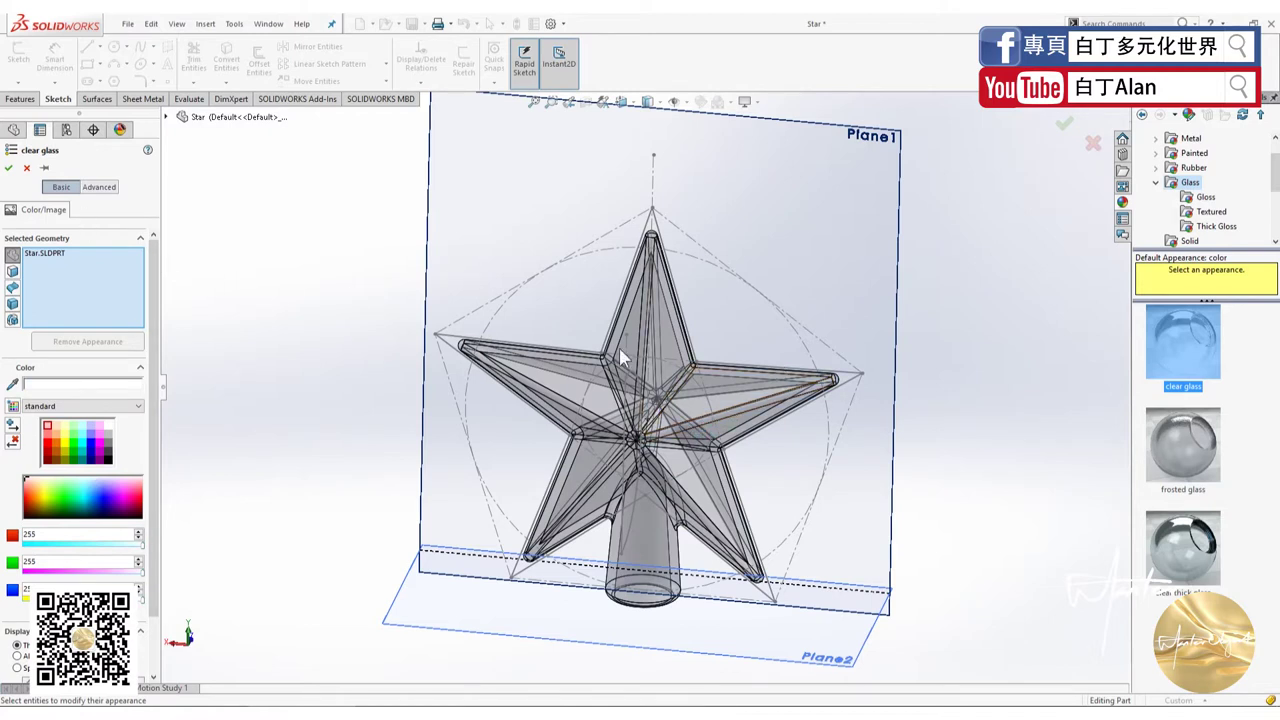
Accept the clear glass appearance and dismiss the save-location warning
click(1063, 127)
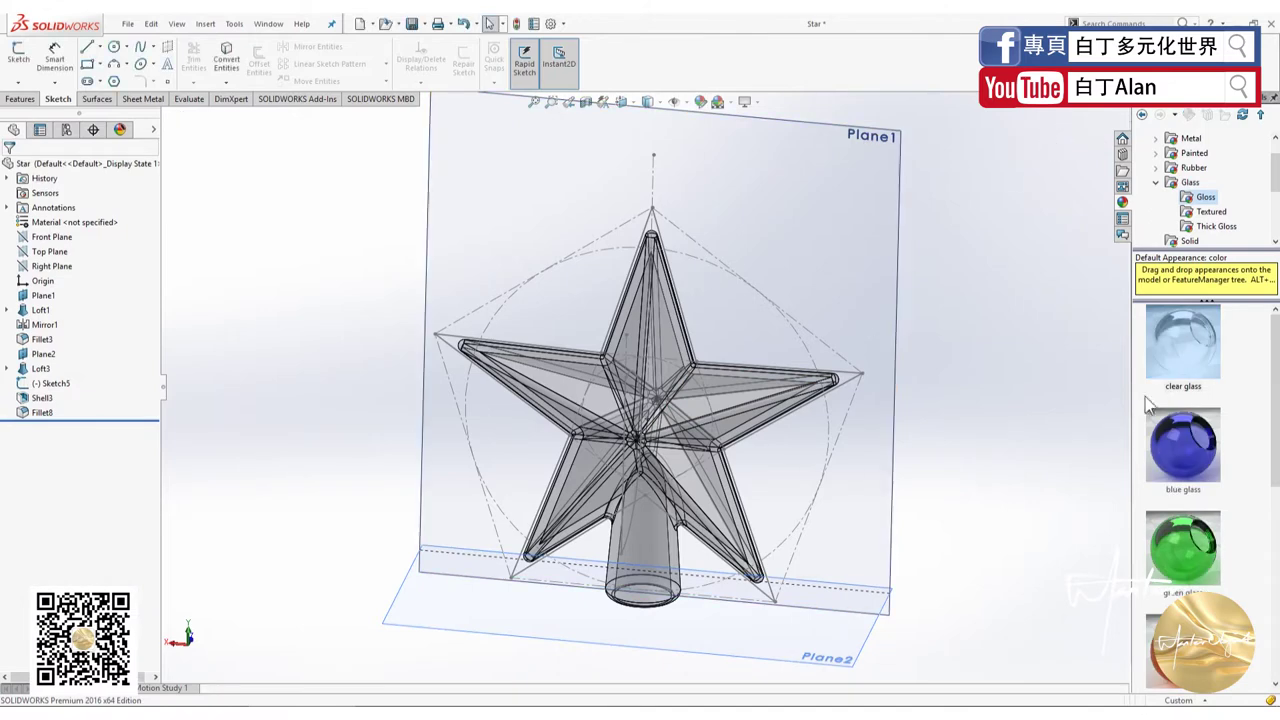
drag(1184, 317, 1207, 322)
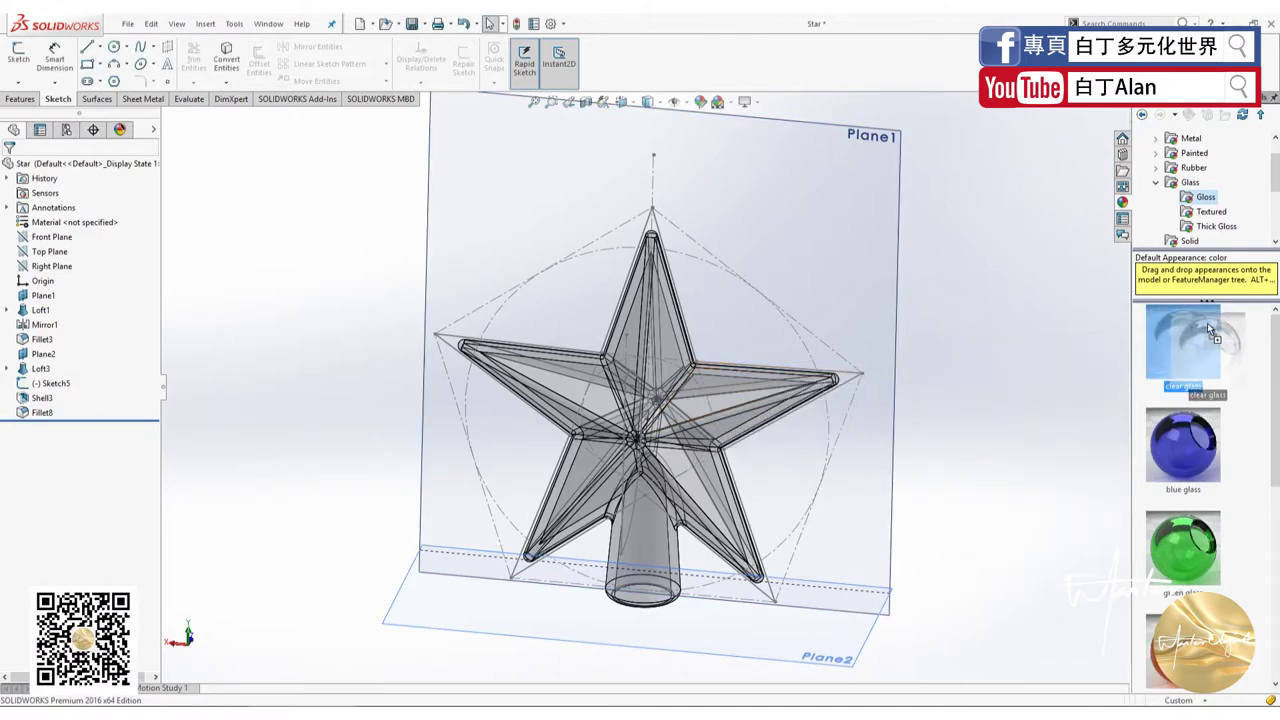
click(721, 366)
Drop the matte rubber appearance onto one of the star's arm faces
mouse_move(721, 366)
middle_down()
mouse_move(706, 415)
mouse_move(583, 456)
mouse_move(254, 140)
middle_up()
scroll(706, 415, down, 3)
scroll(706, 415, up, 5)
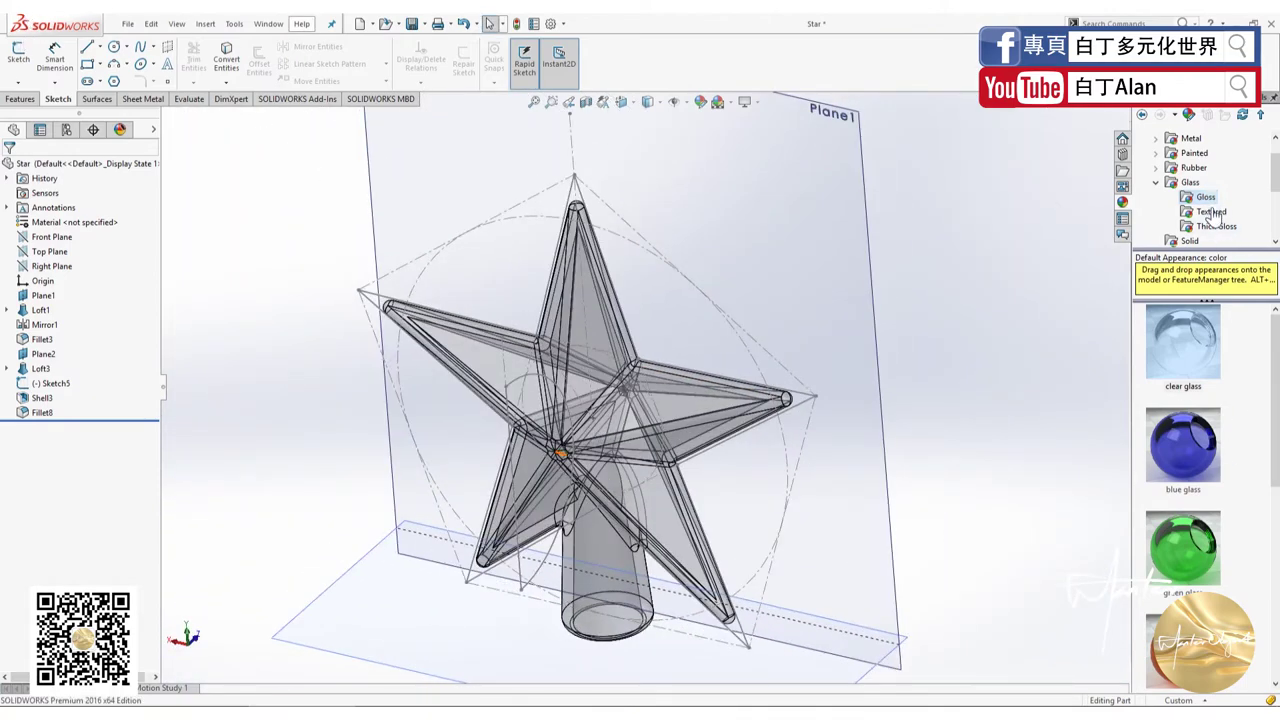
click(1195, 168)
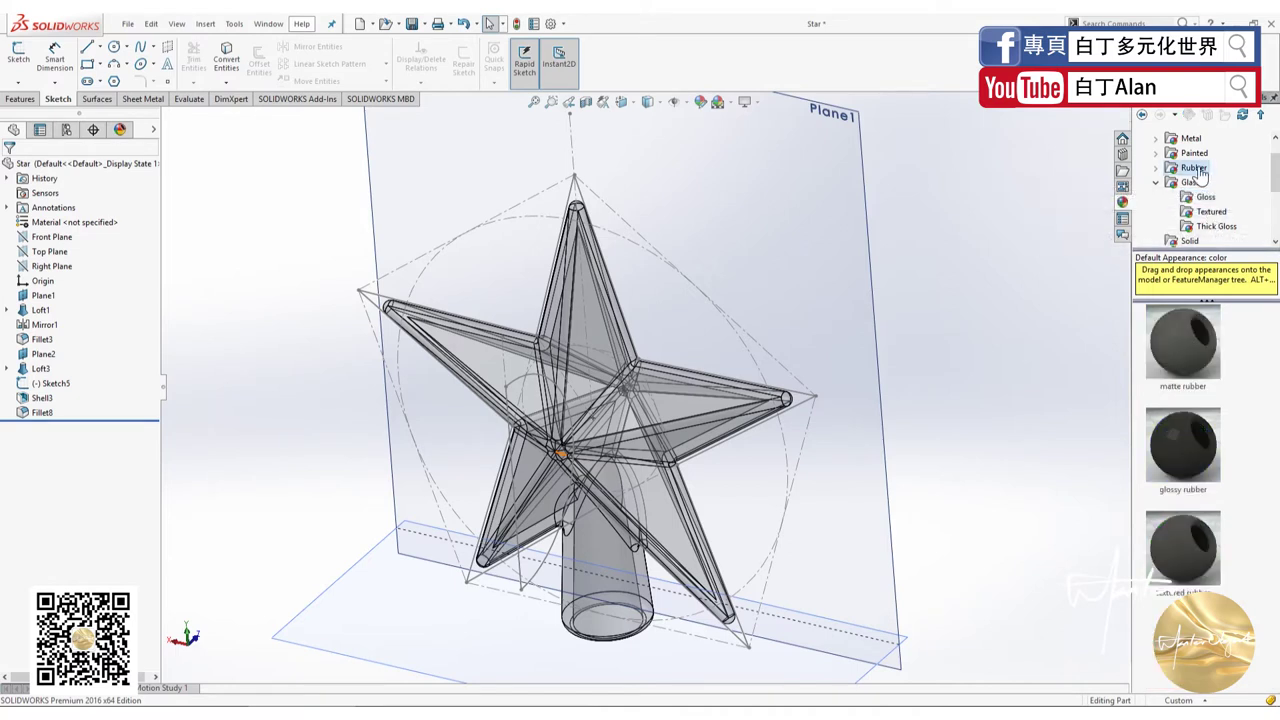
mouse_move(1205, 327)
mouse_down()
mouse_move(660, 415)
mouse_move(689, 411)
mouse_up()
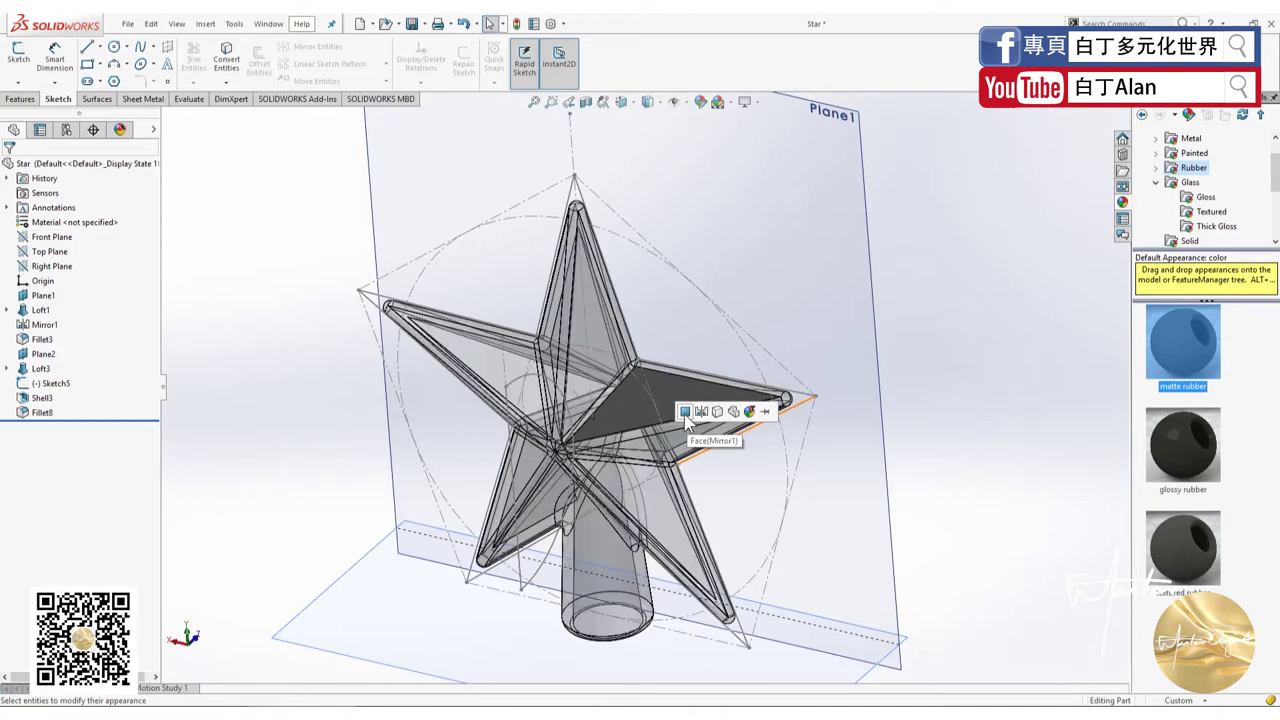
Cover the star's arm faces across Mirror1 with matte rubber, keeping rims and stem glass-clear
click(686, 419)
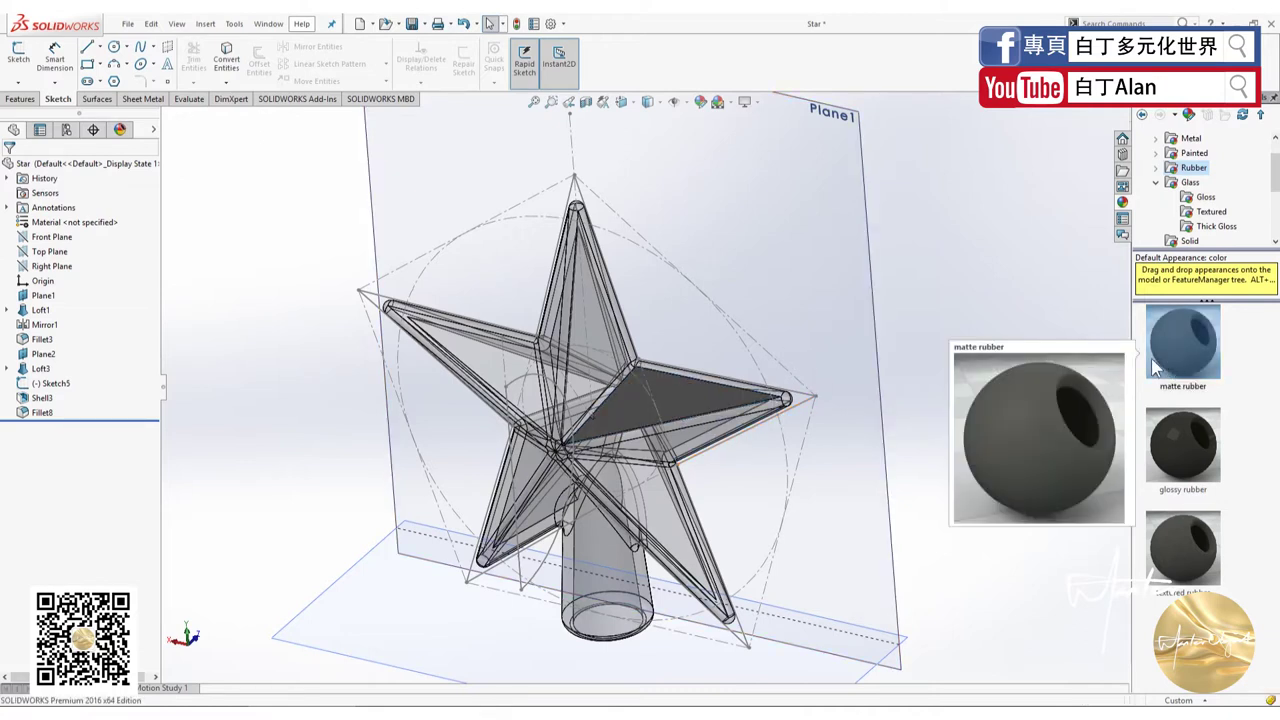
drag(1160, 336, 688, 414)
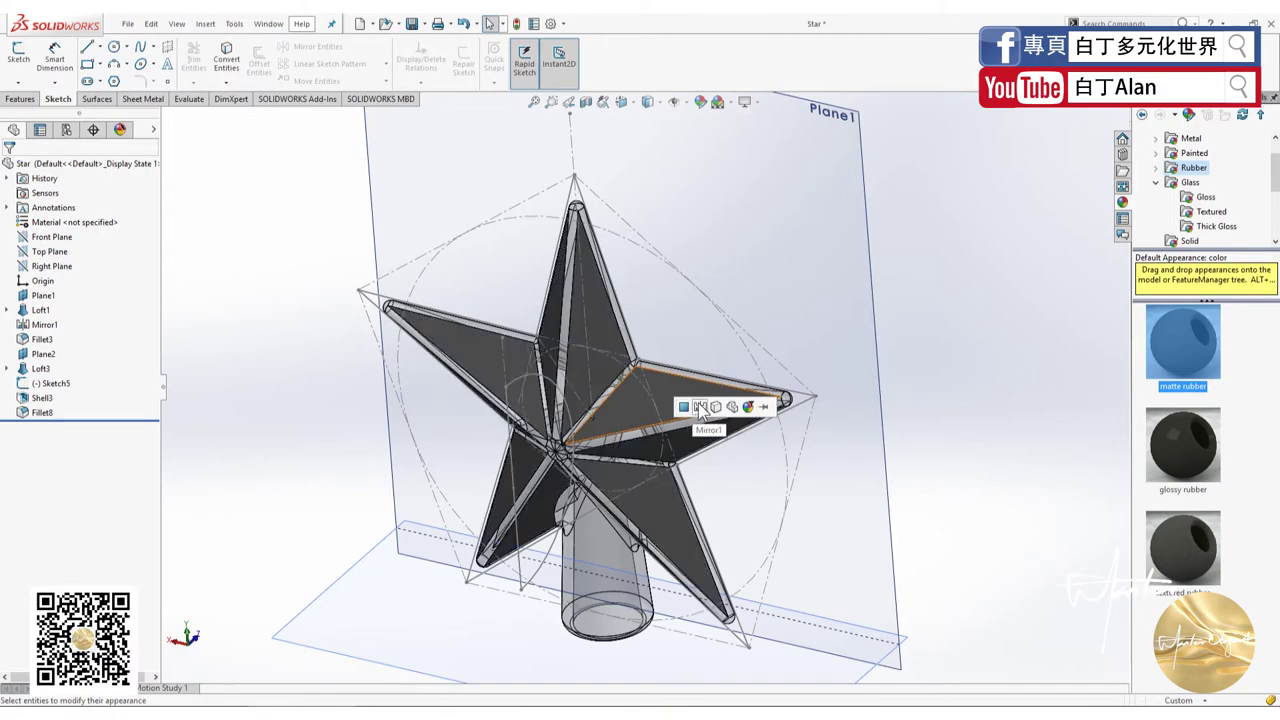
click(701, 407)
mouse_move(701, 407)
middle_down()
mouse_move(658, 343)
mouse_move(586, 335)
mouse_move(640, 280)
mouse_move(543, 200)
middle_up()
click(581, 315)
click(42, 295)
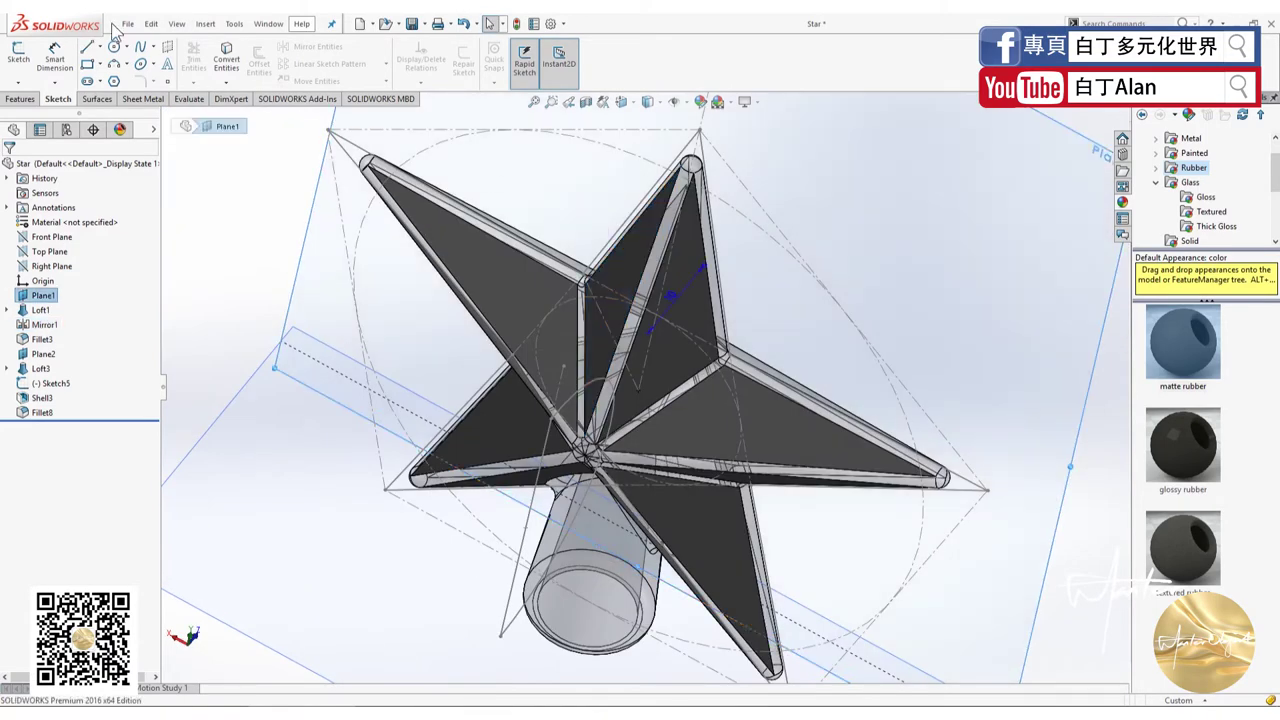
Save the part to the Desktop as Star1 with the Part (*.prt;*.sldprt) type
click(128, 23)
click(158, 169)
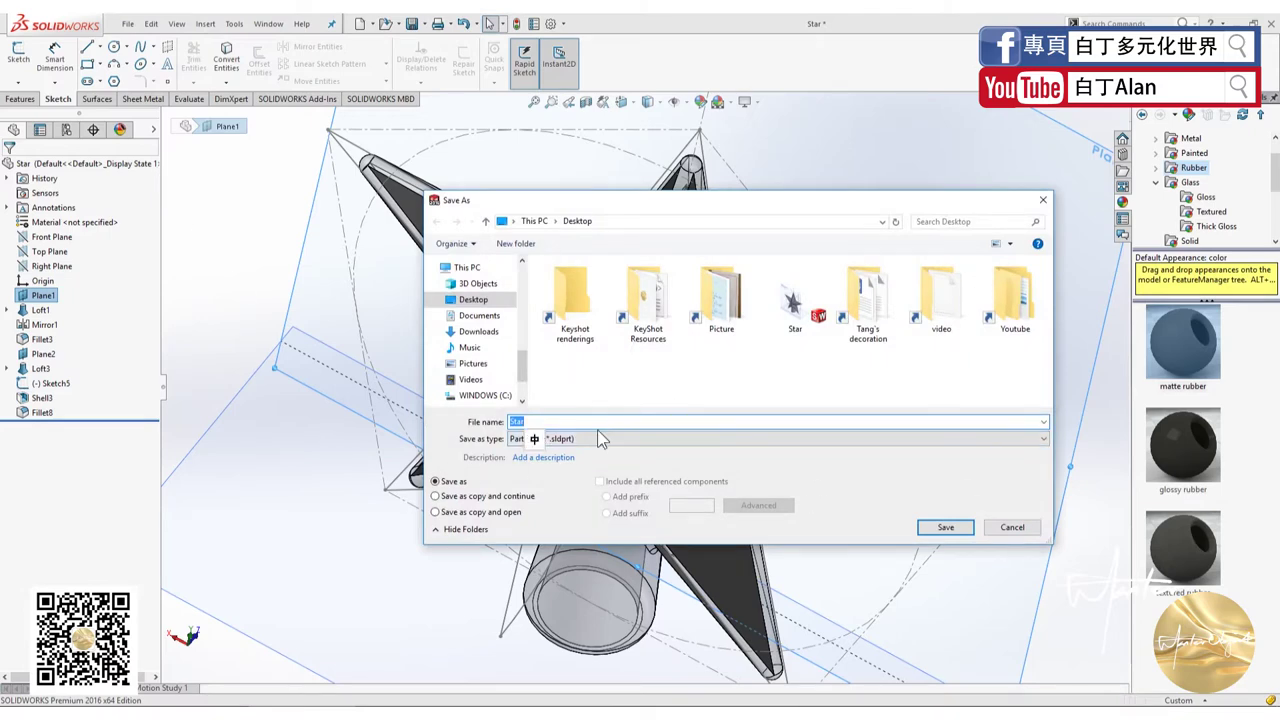
click(600, 440)
click(597, 433)
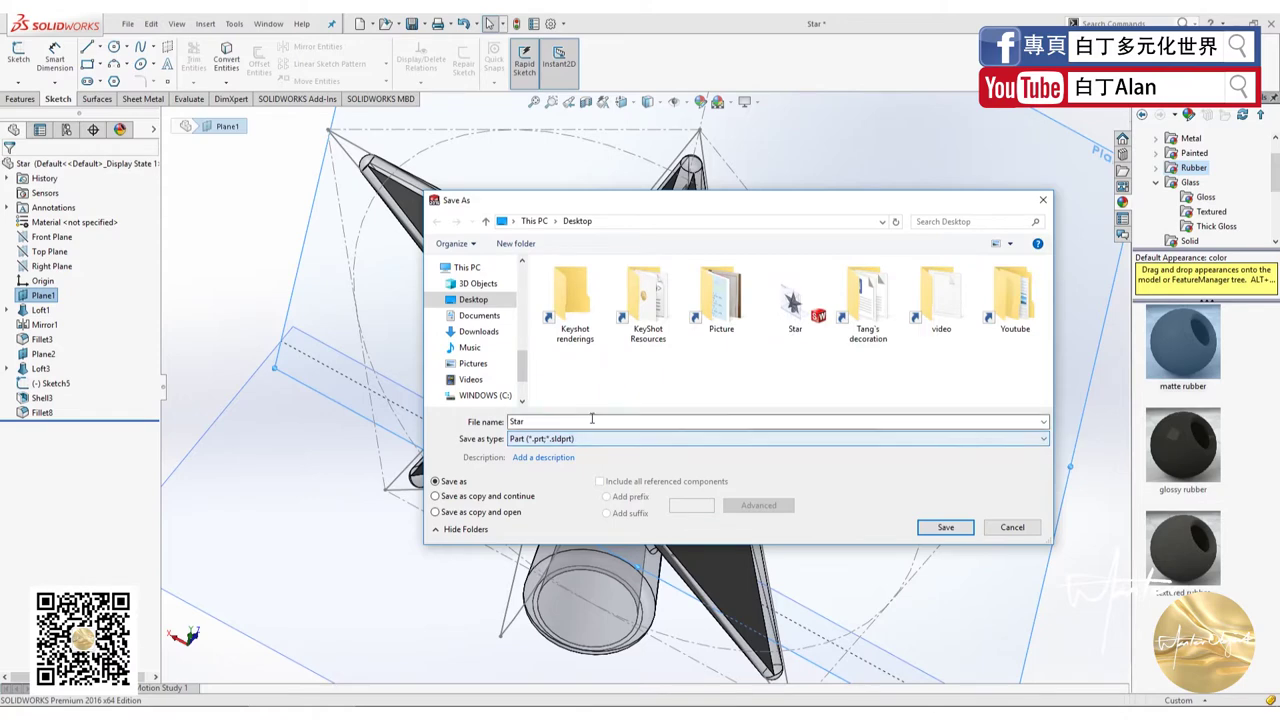
text(1)
click(946, 530)
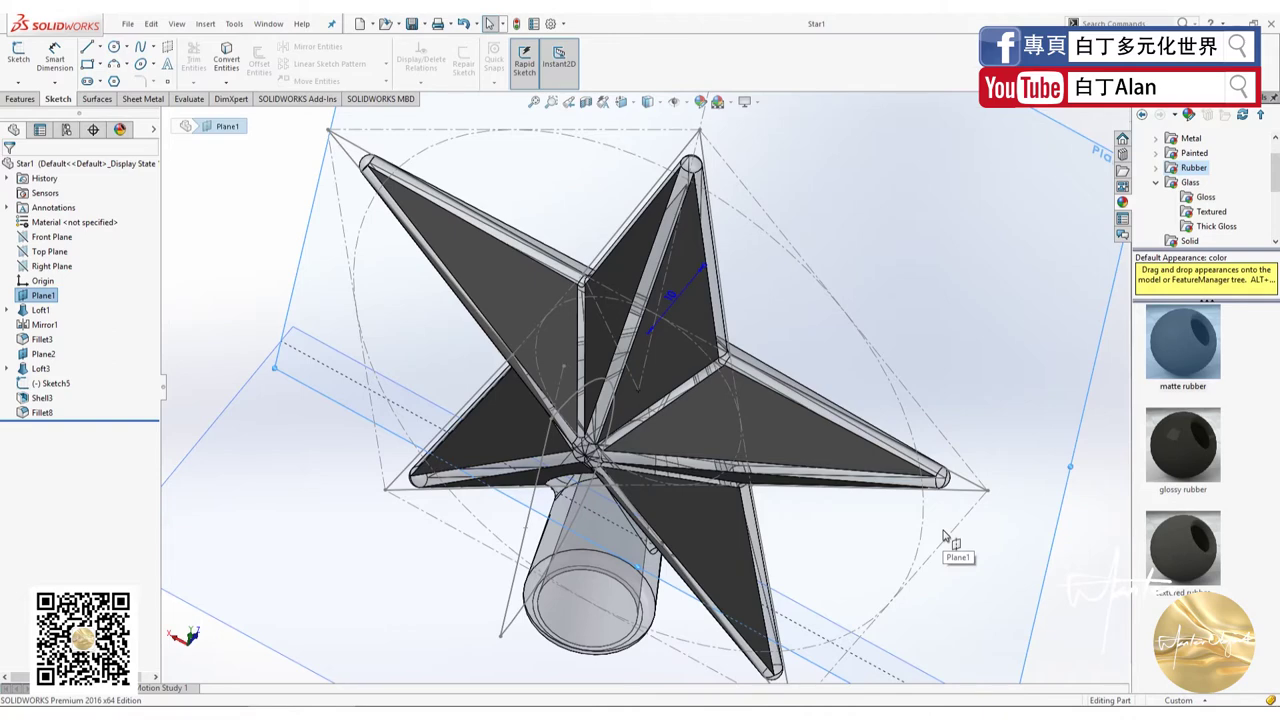
mouse_move(890, 500)
middle_down()
mouse_move(864, 447)
mouse_move(871, 458)
middle_up()
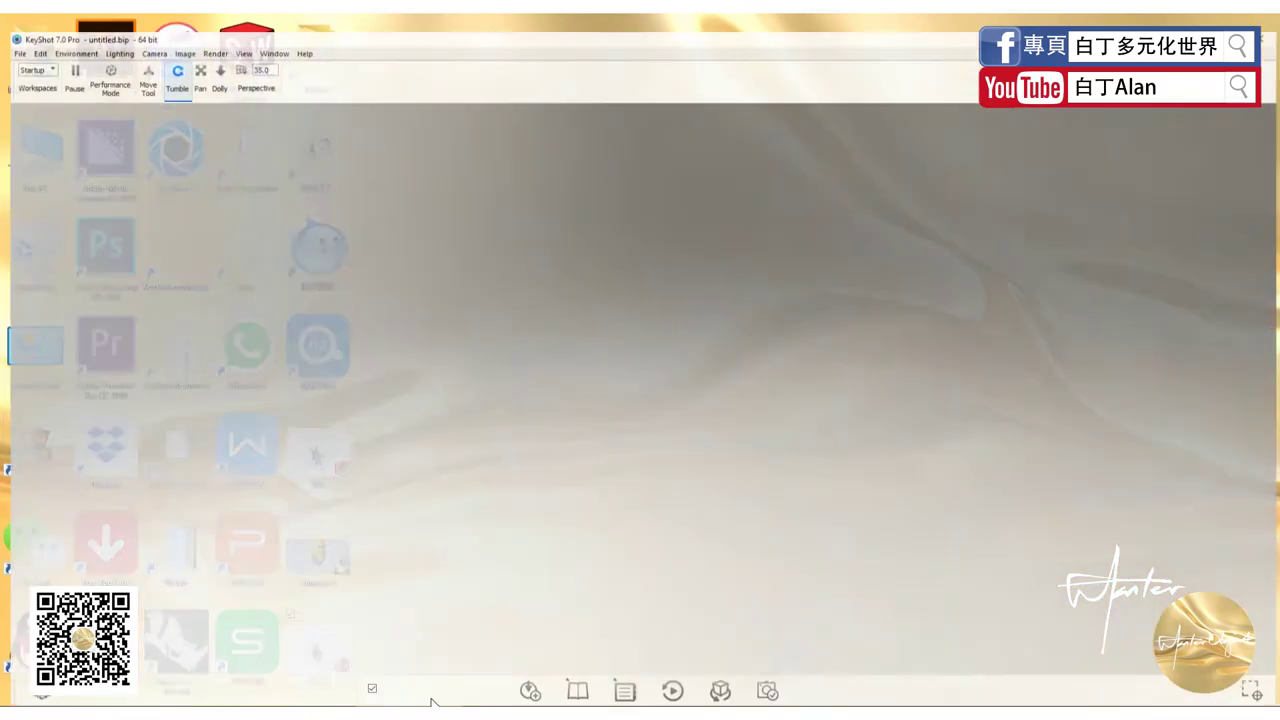
Trial-import the star into KeyShot, then exit KeyShot discarding the changes
click(769, 630)
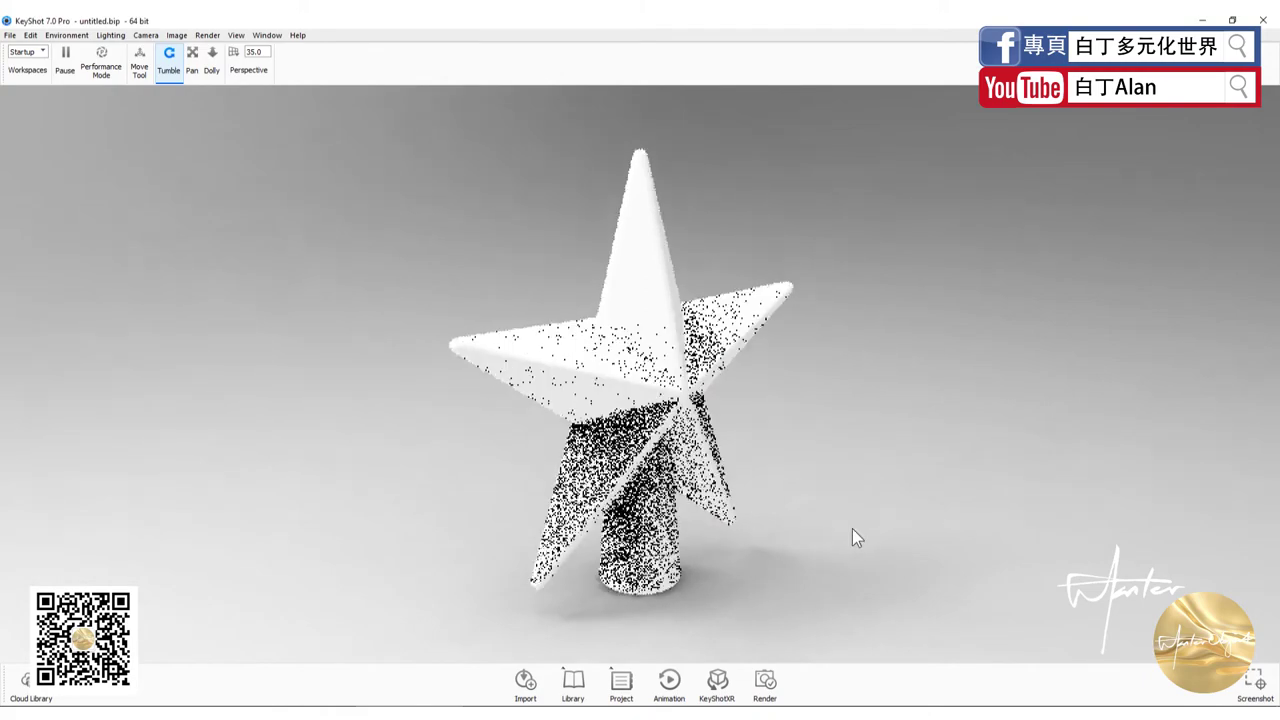
drag(852, 530, 780, 550)
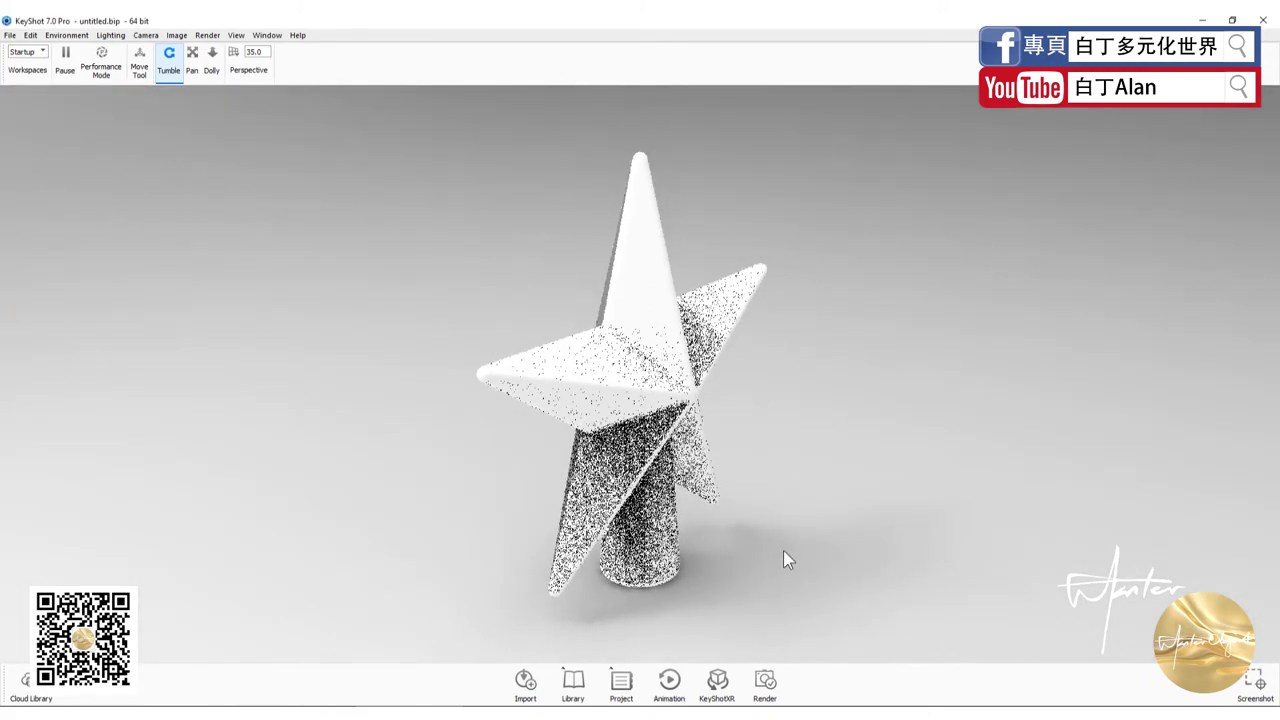
click(10, 35)
click(30, 48)
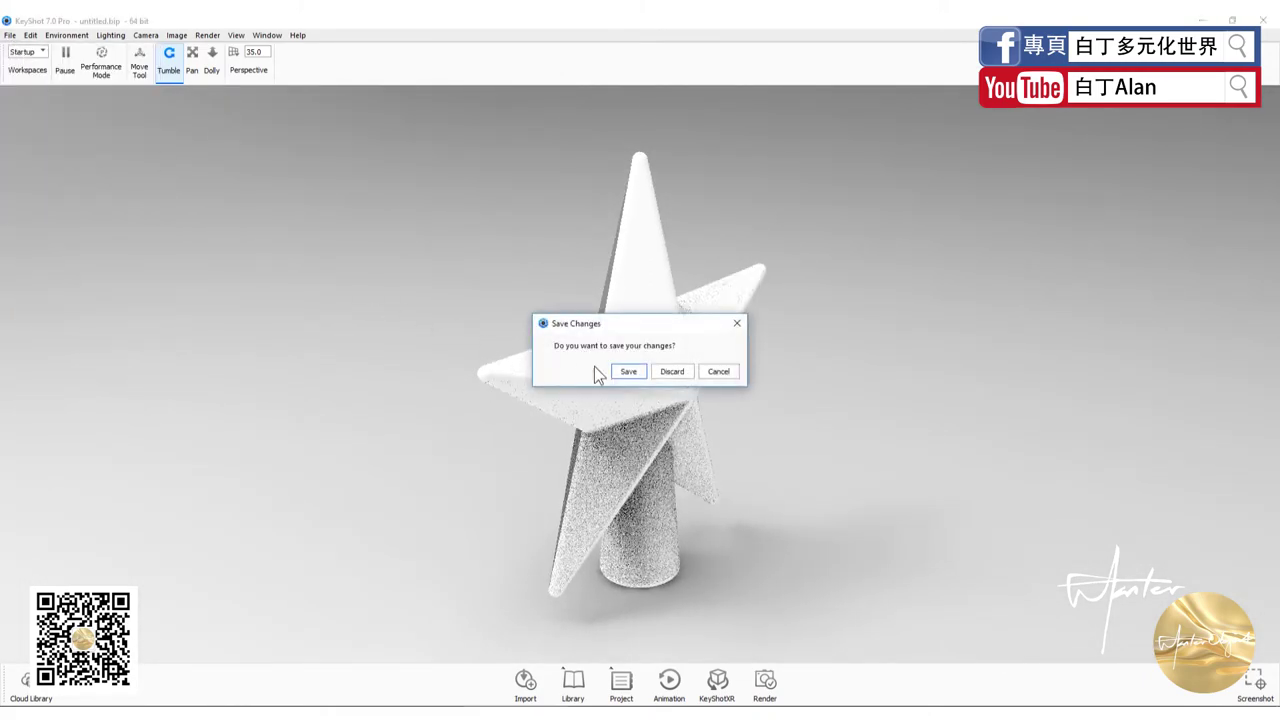
click(672, 371)
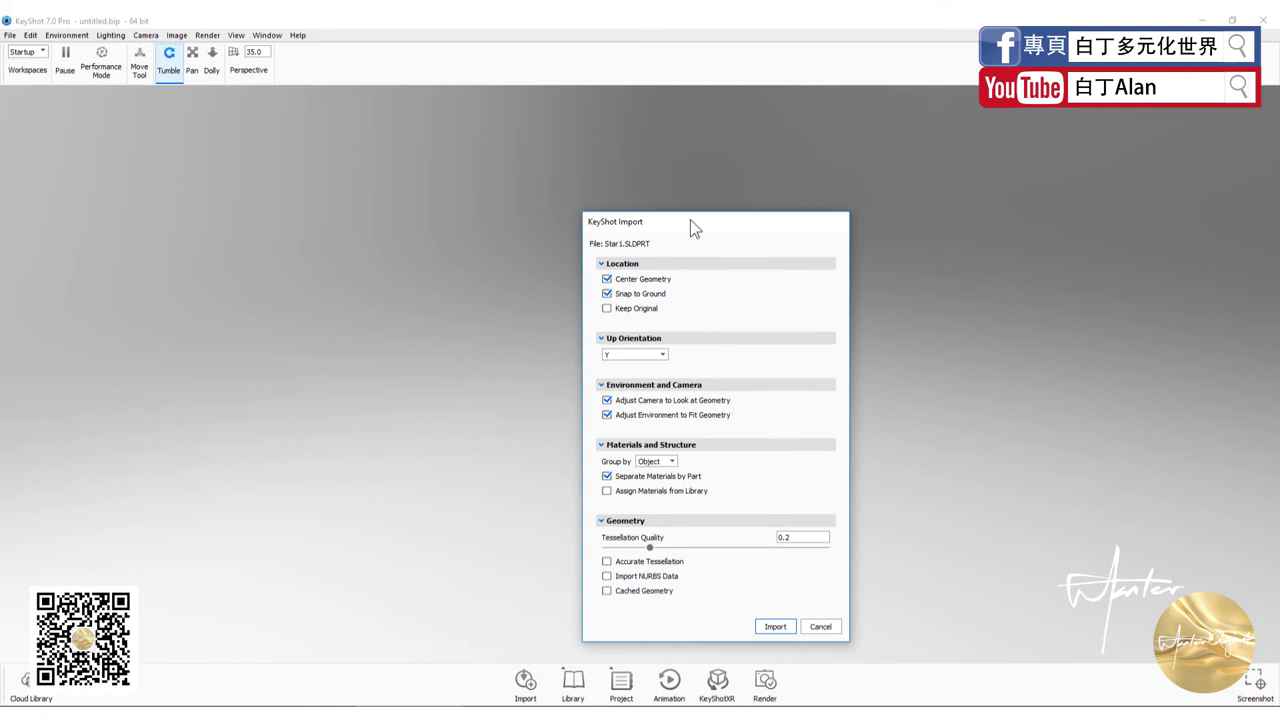
Import Star1.SLDPRT with Center Geometry and Snap to Ground enabled
drag(690, 222, 629, 206)
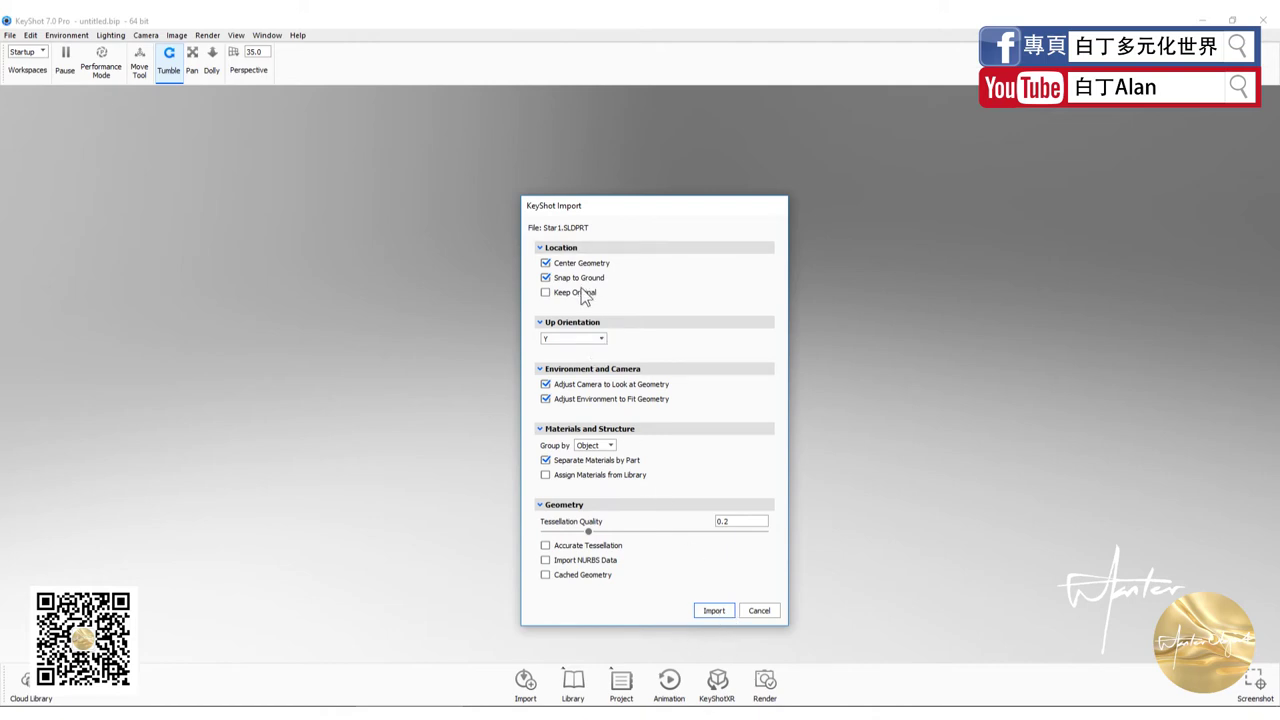
click(712, 612)
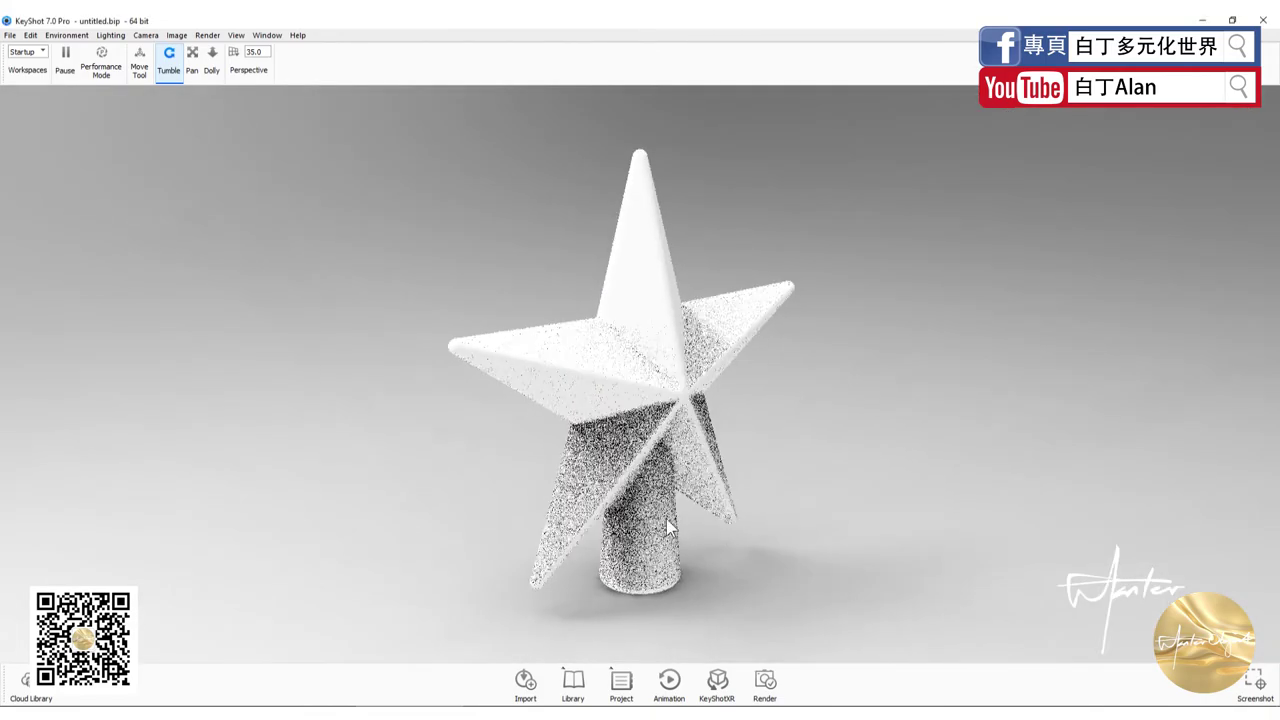
Inspect the imported star from several angles and zoom levels, then show the Materials library
drag(666, 518, 851, 551)
drag(714, 506, 554, 506)
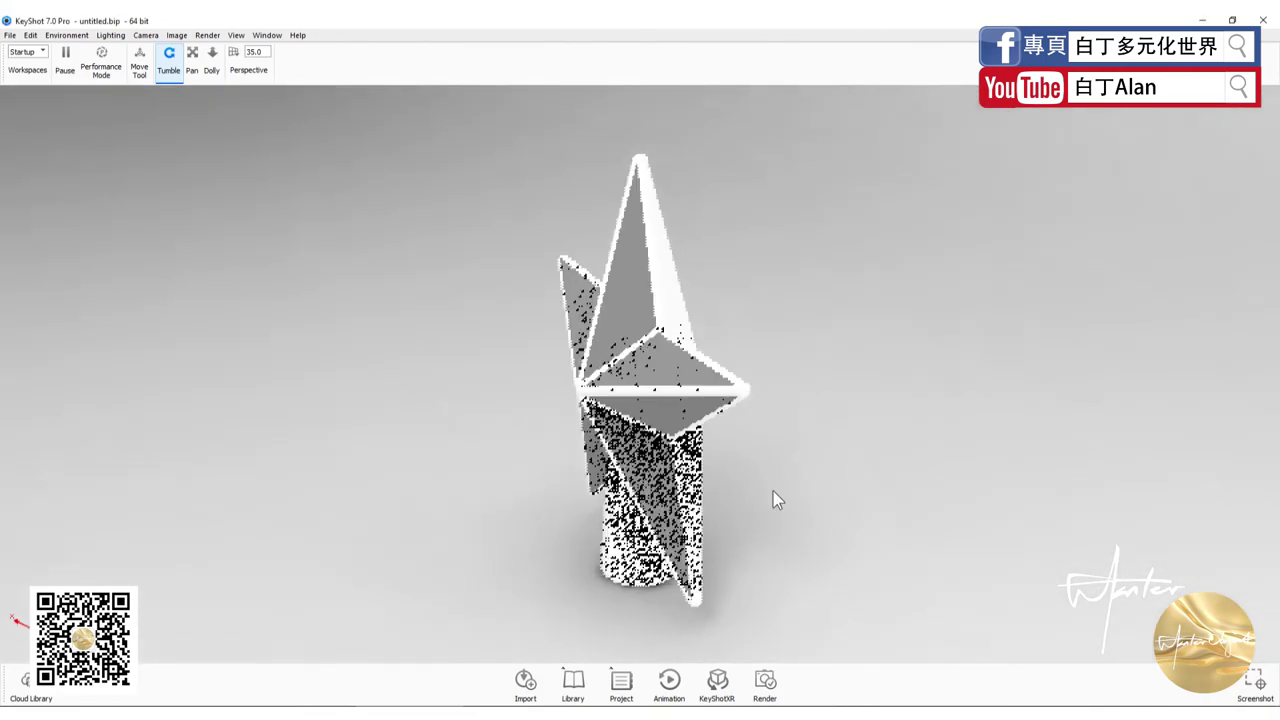
mouse_move(773, 491)
mouse_down()
mouse_move(593, 496)
mouse_move(808, 499)
mouse_move(727, 448)
mouse_move(739, 449)
mouse_up()
scroll(662, 459, down, 5)
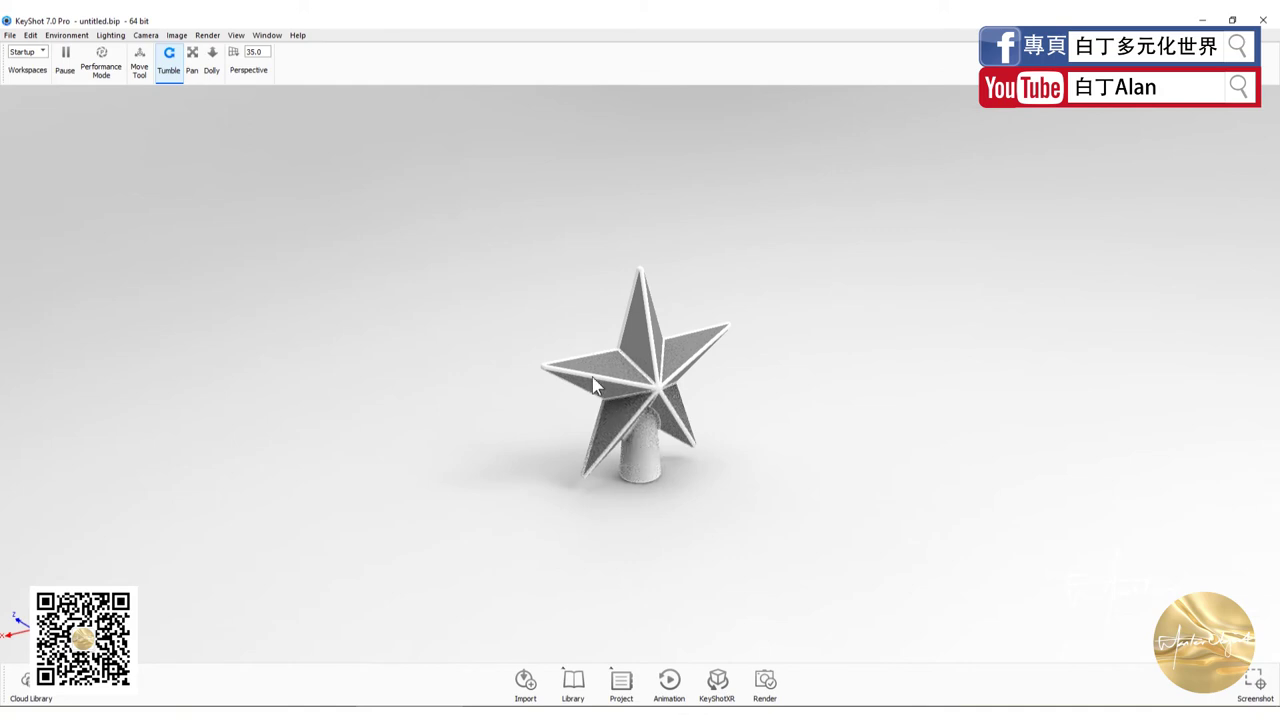
scroll(594, 386, up, 4)
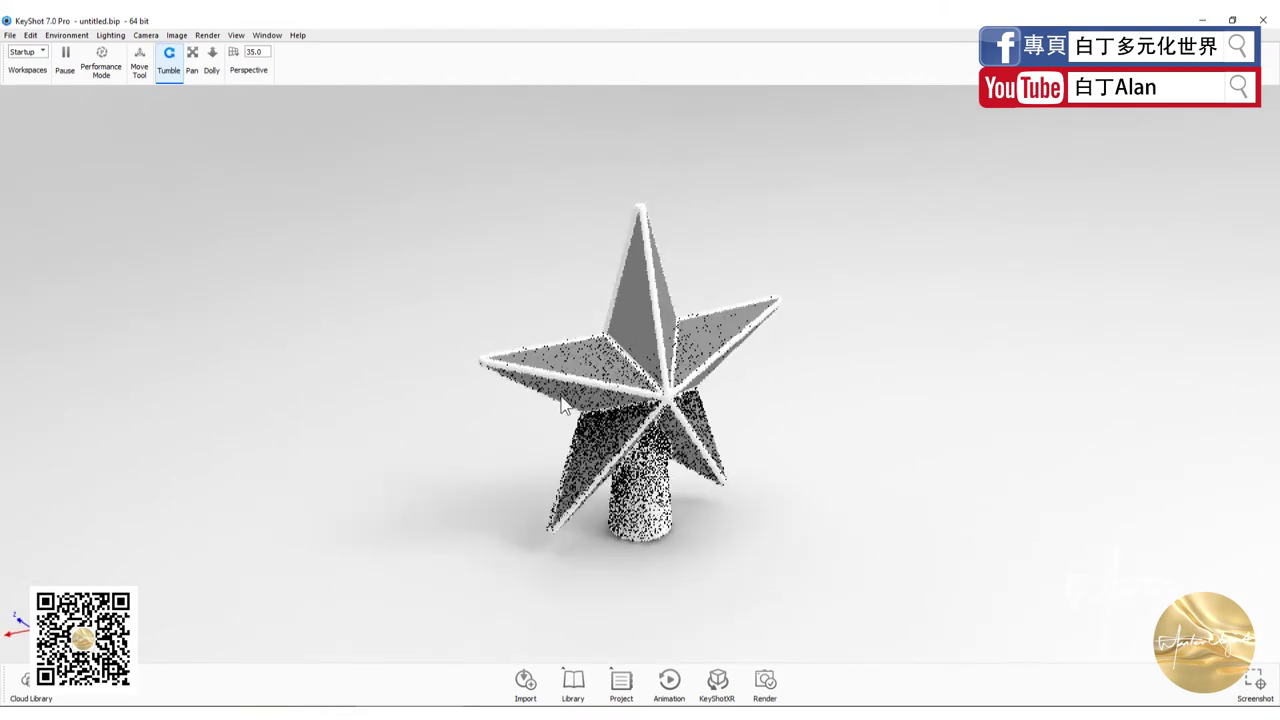
mouse_move(563, 405)
mouse_down()
mouse_move(740, 413)
mouse_move(1030, 399)
mouse_move(767, 417)
mouse_move(501, 503)
mouse_move(268, 465)
mouse_move(563, 365)
mouse_up()
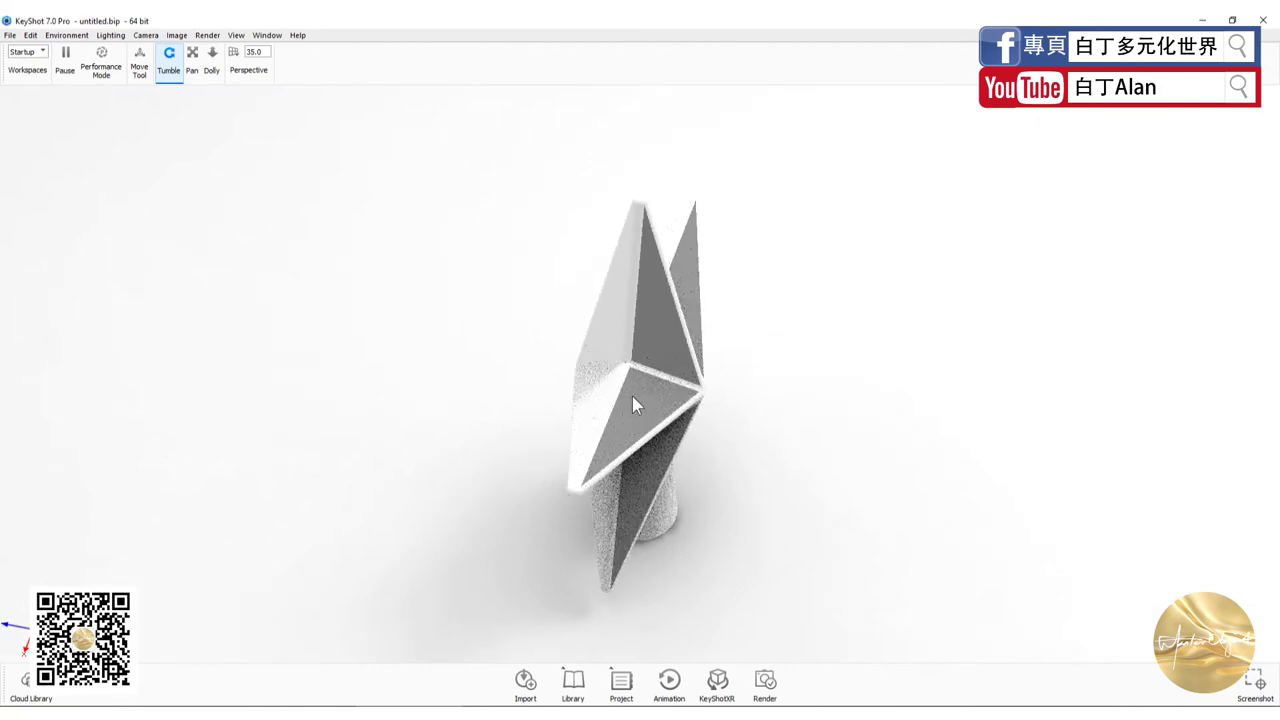
mouse_move(647, 438)
mouse_down()
mouse_move(947, 430)
mouse_move(1043, 323)
mouse_move(826, 449)
mouse_move(266, 531)
mouse_move(590, 688)
mouse_up()
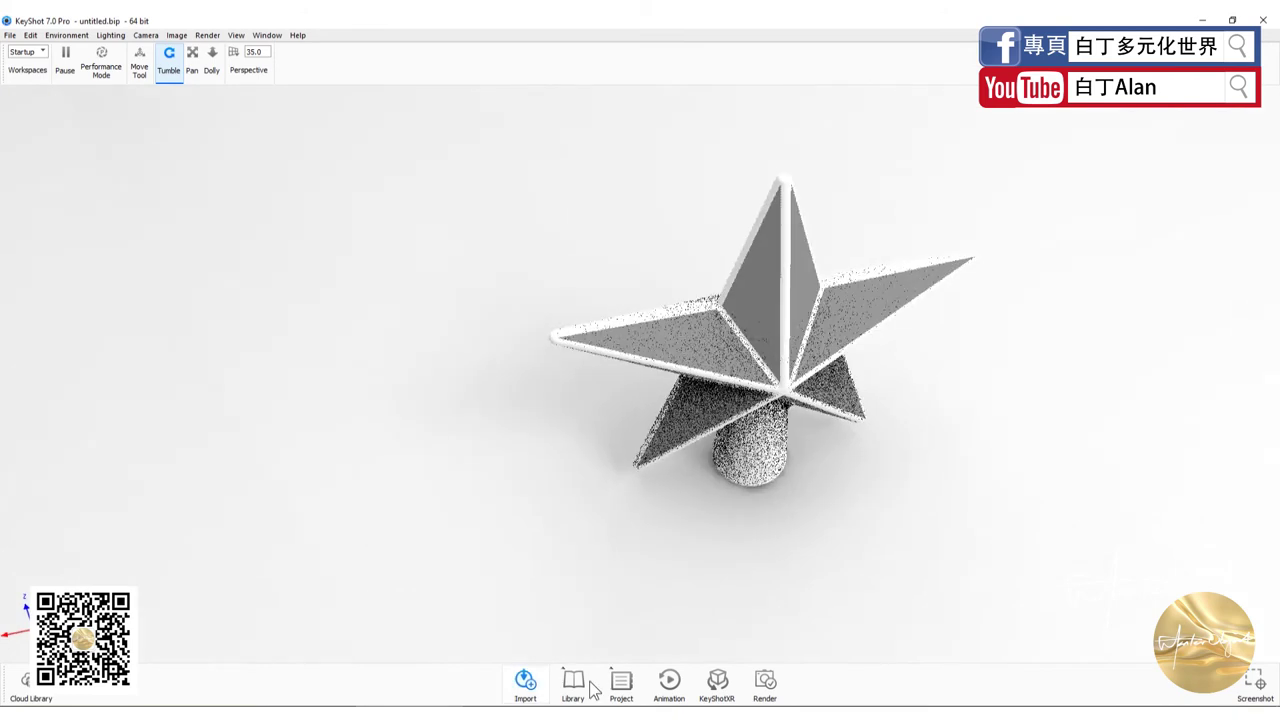
click(590, 688)
Apply Carbon Fiber to the star's faces and a Metal Aluminum to its rims and stem
mouse_move(949, 372)
mouse_down()
mouse_move(814, 320)
mouse_move(833, 314)
mouse_up()
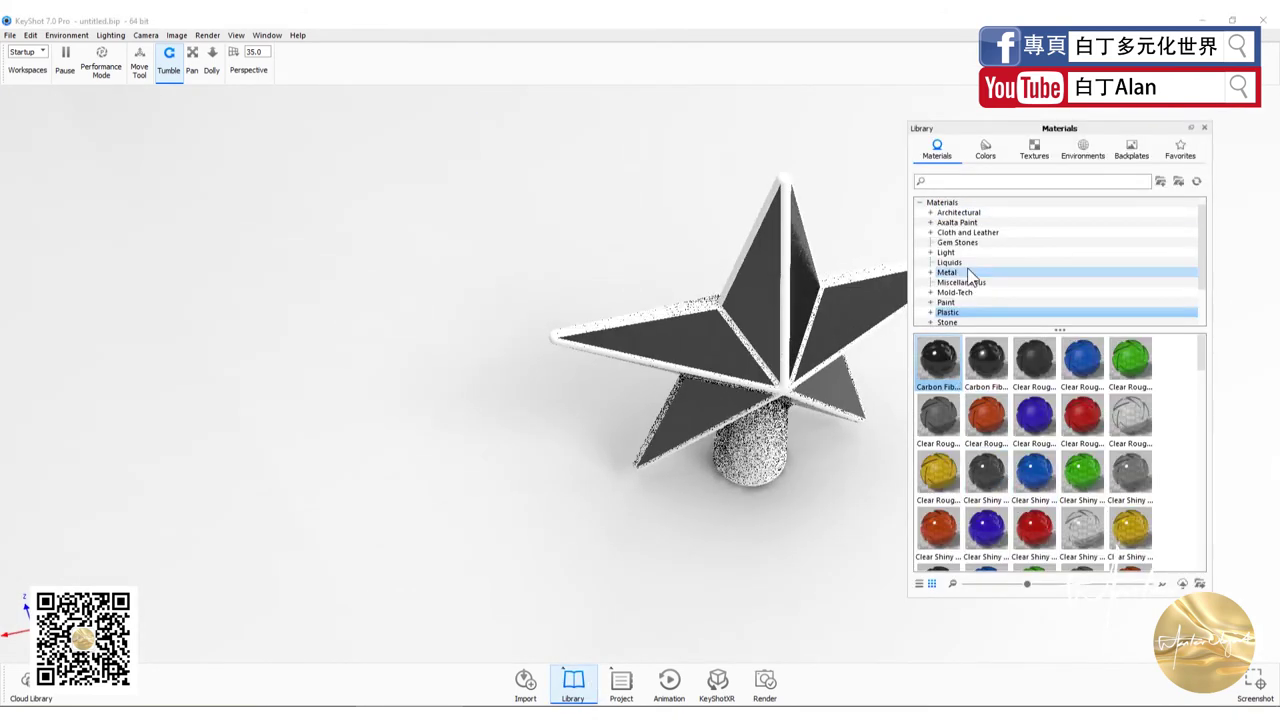
scroll(974, 293, down, 2)
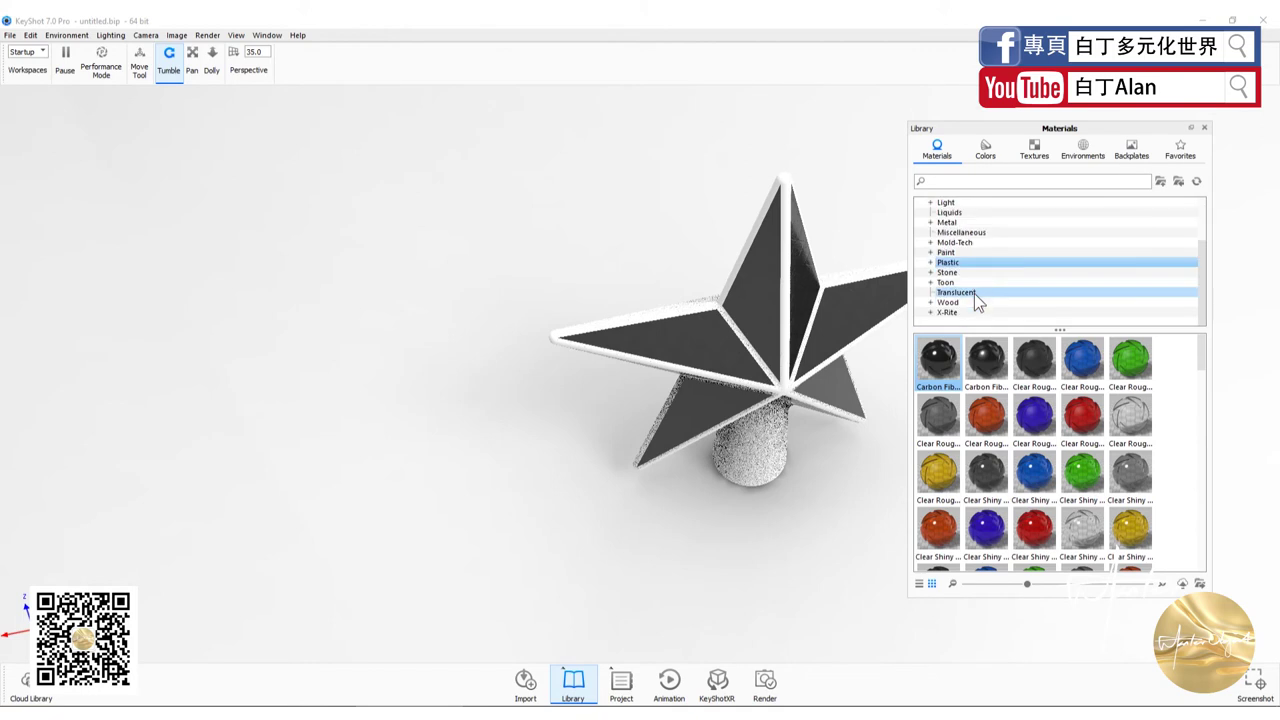
click(968, 222)
drag(1034, 358, 817, 320)
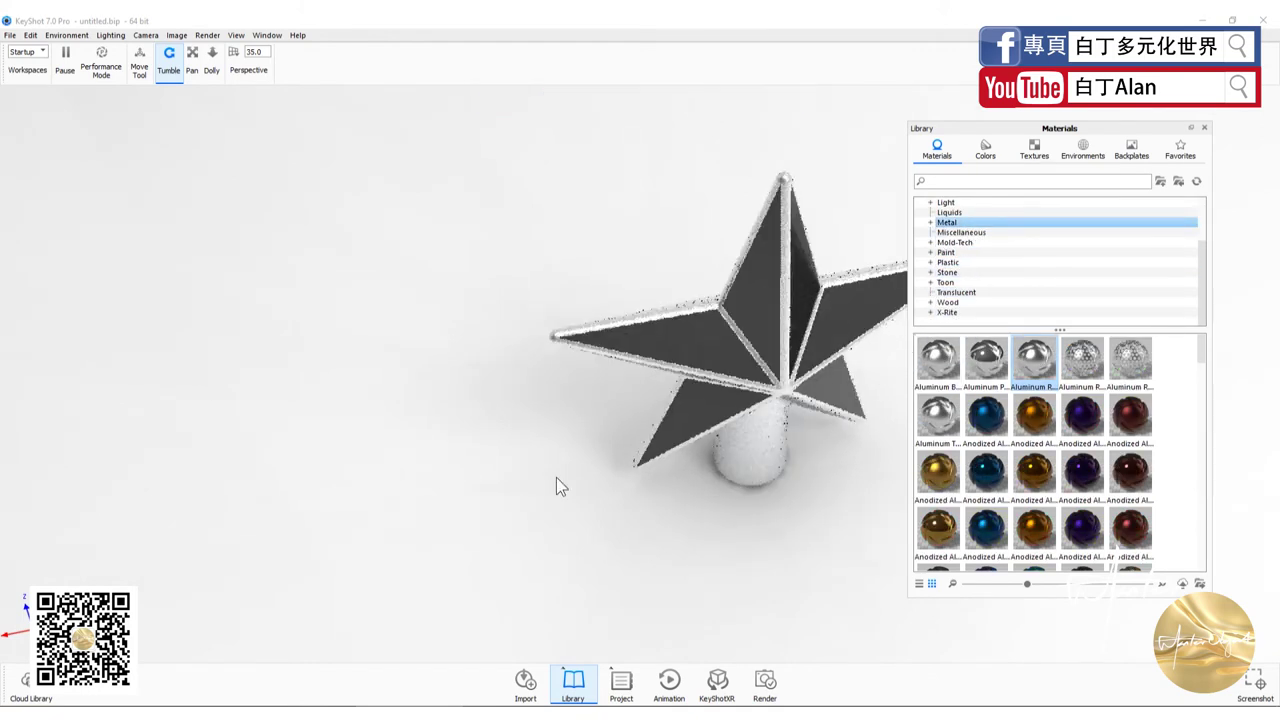
drag(556, 486, 340, 445)
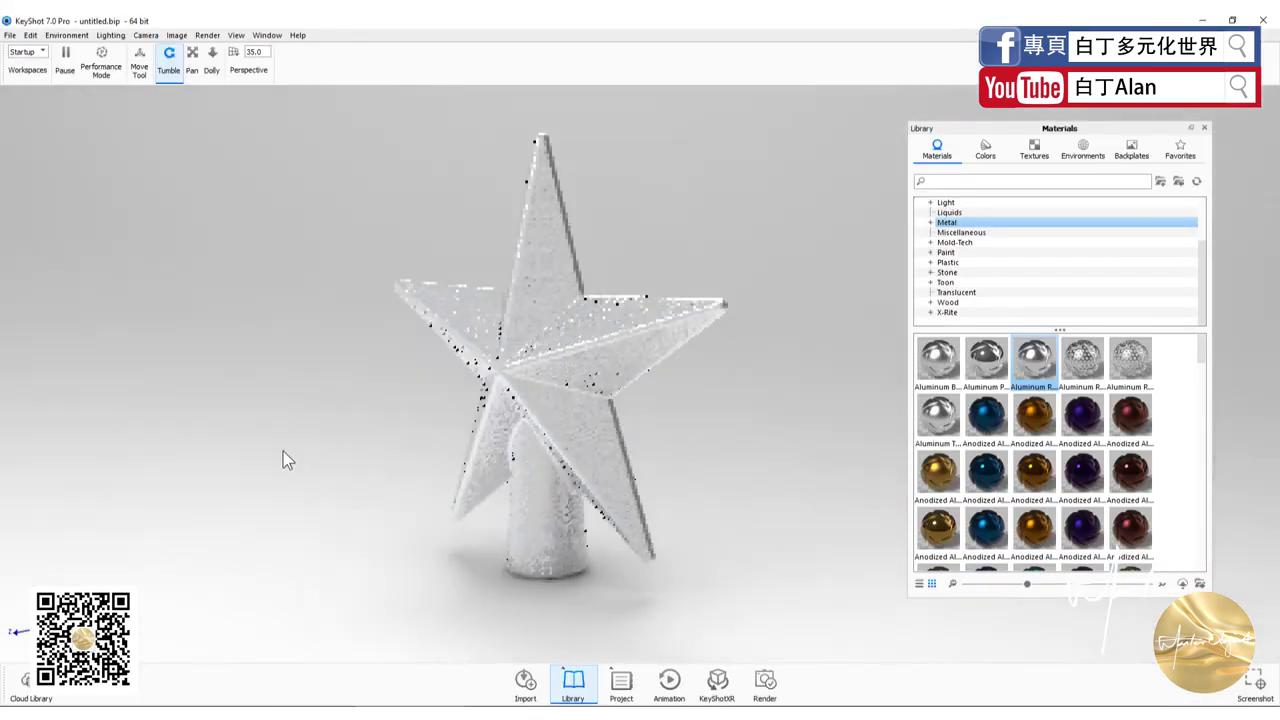
Apply a patterned Metal Aluminum to the upper faces of the star's side arms
drag(285, 453, 609, 443)
mouse_move(229, 451)
mouse_down()
mouse_move(437, 460)
mouse_move(723, 516)
mouse_move(633, 529)
mouse_move(654, 515)
mouse_up()
drag(678, 457, 684, 430)
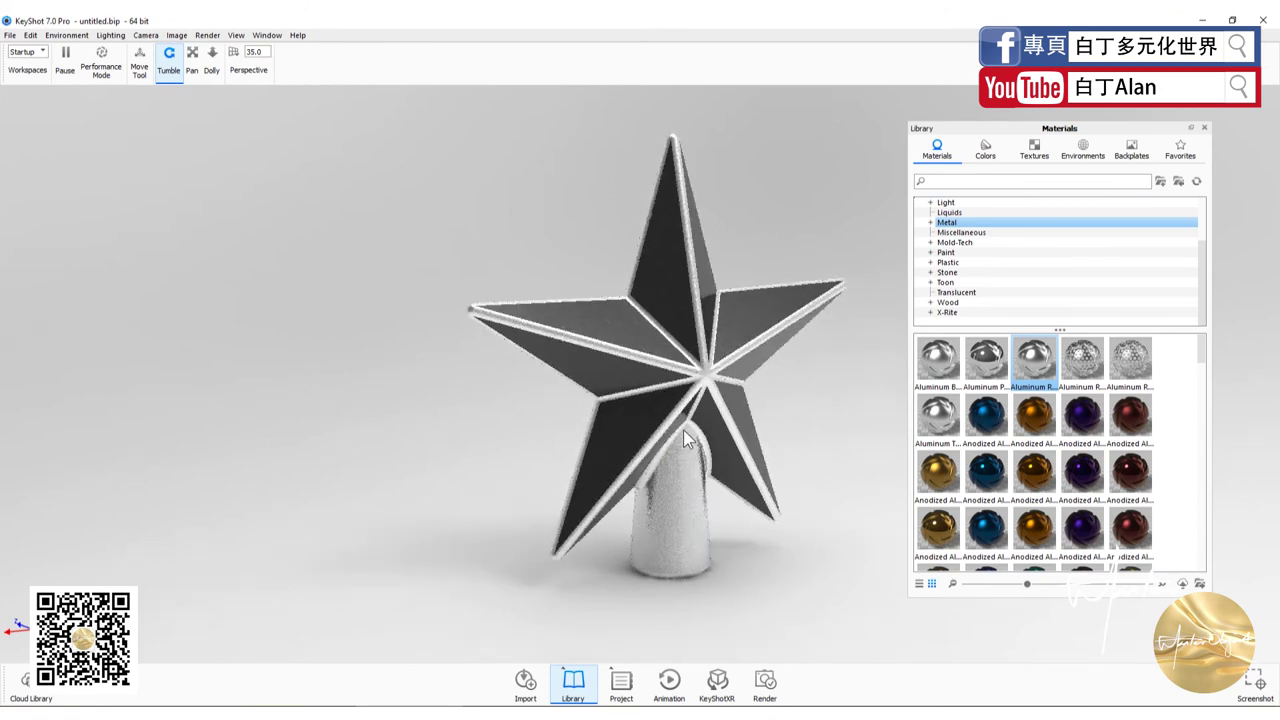
drag(684, 430, 670, 359)
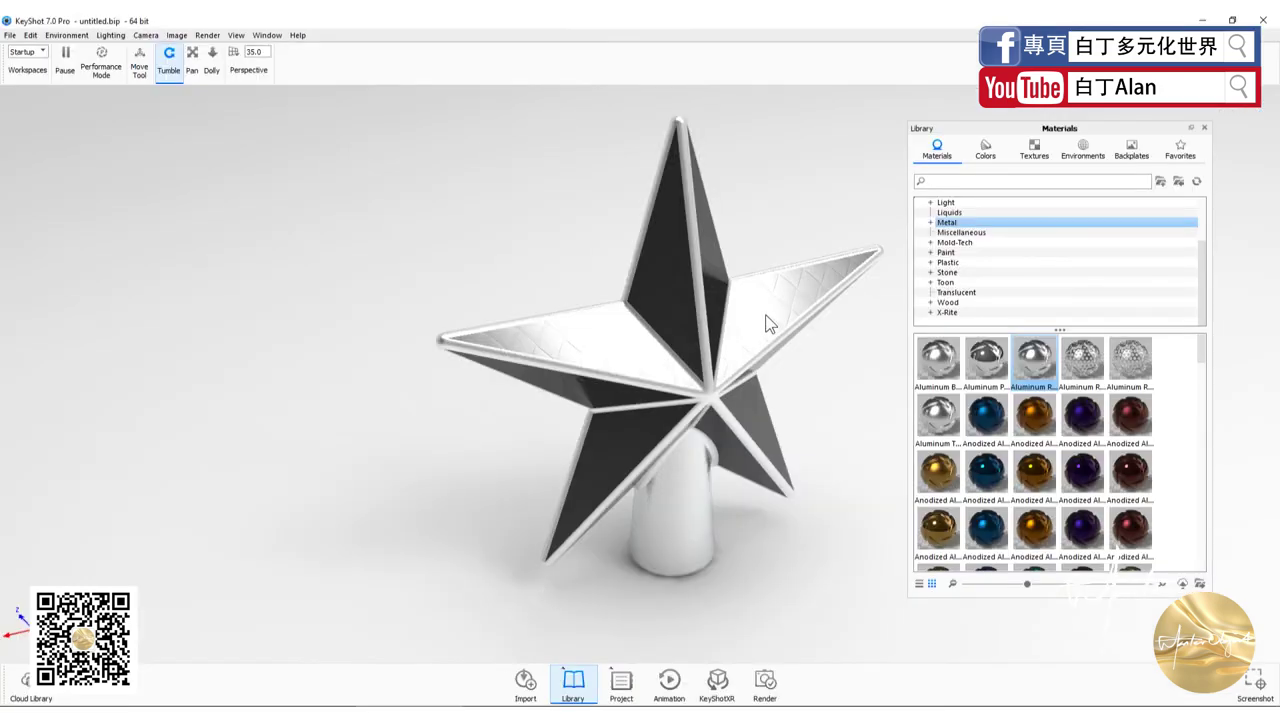
drag(754, 297, 738, 216)
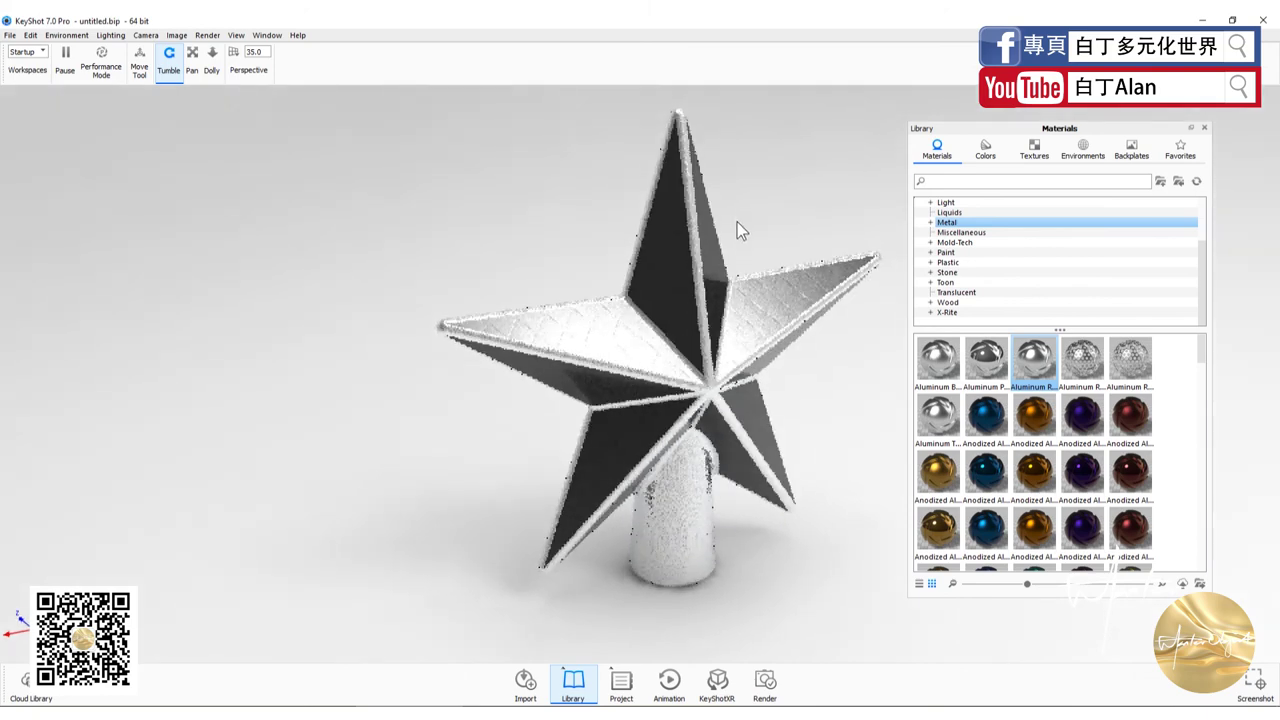